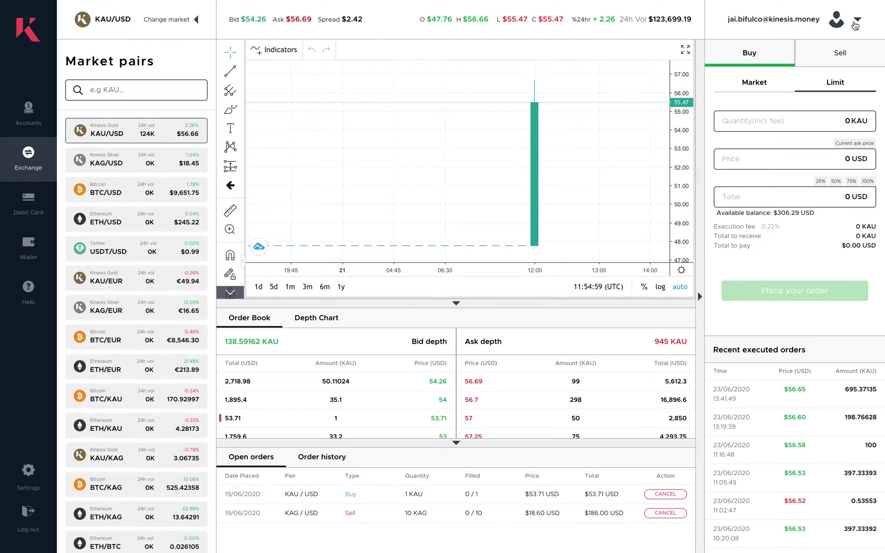
Step: Open the account menu to view its options, and close it again
{"action": "left_click", "coordinate": [855, 24]}
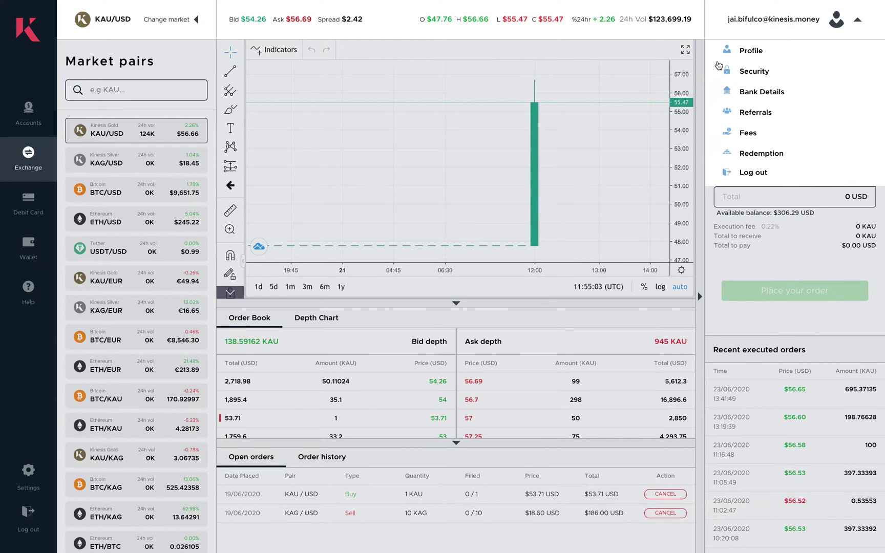
{"action": "left_click", "coordinate": [794, 30]}
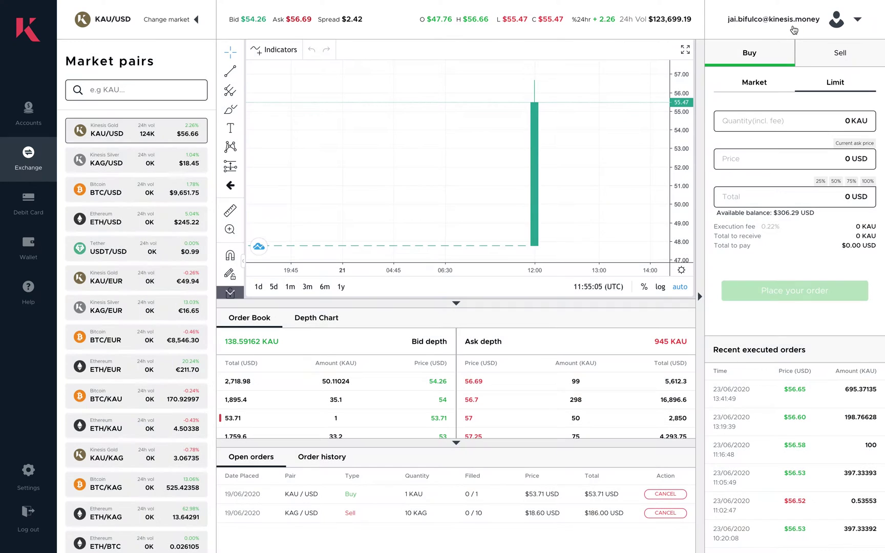
{"action": "left_click", "coordinate": [794, 30]}
{"action": "left_click", "coordinate": [652, 97]}
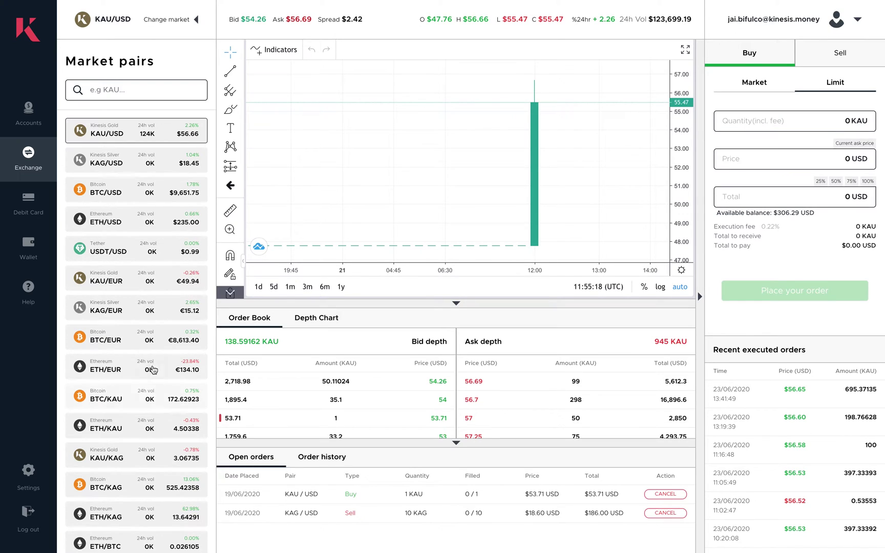
Step: Collapse the market pairs list and expand it again
{"action": "left_click", "coordinate": [161, 30]}
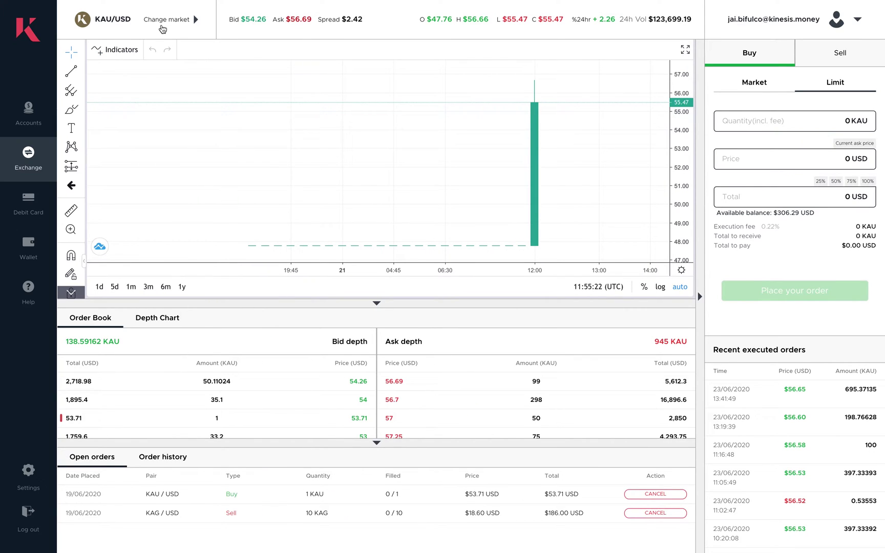
{"action": "left_click", "coordinate": [161, 26]}
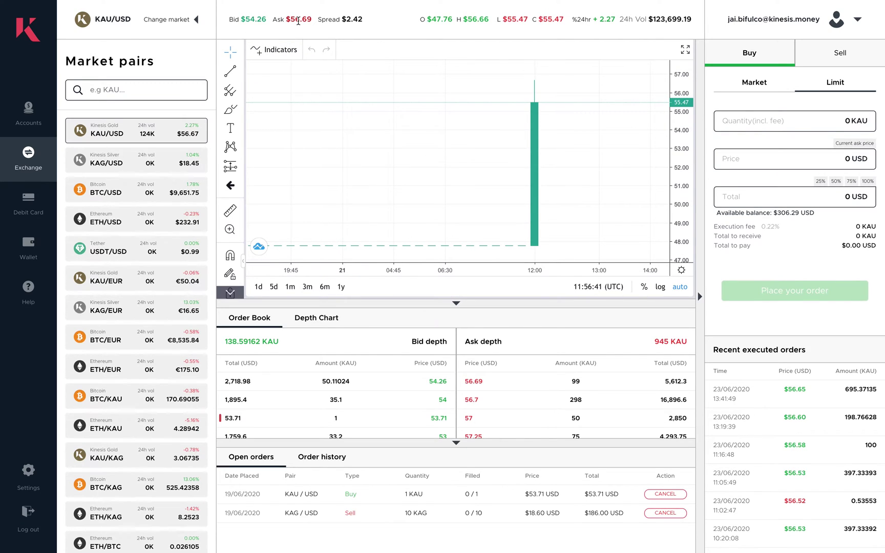
Step: View the KAU/USD depth chart and return to the order book
{"action": "left_click", "coordinate": [315, 322]}
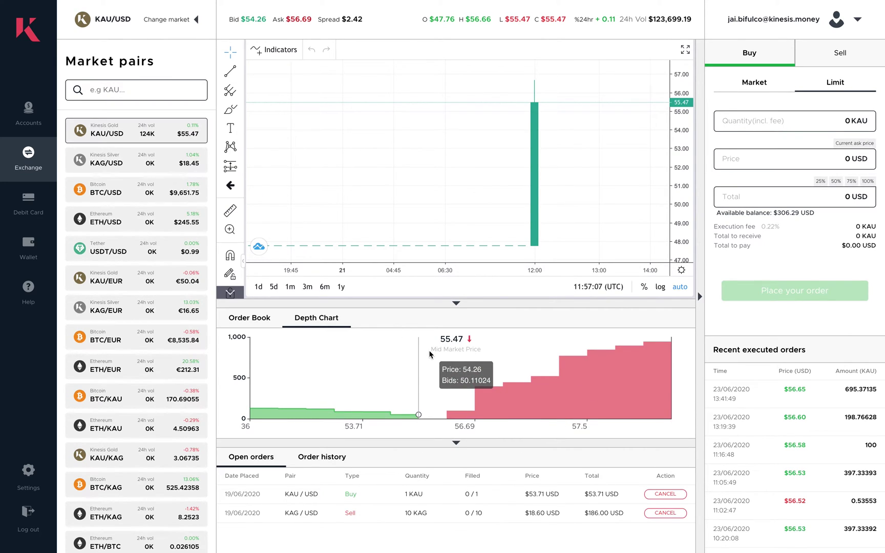
{"action": "left_click", "coordinate": [253, 321]}
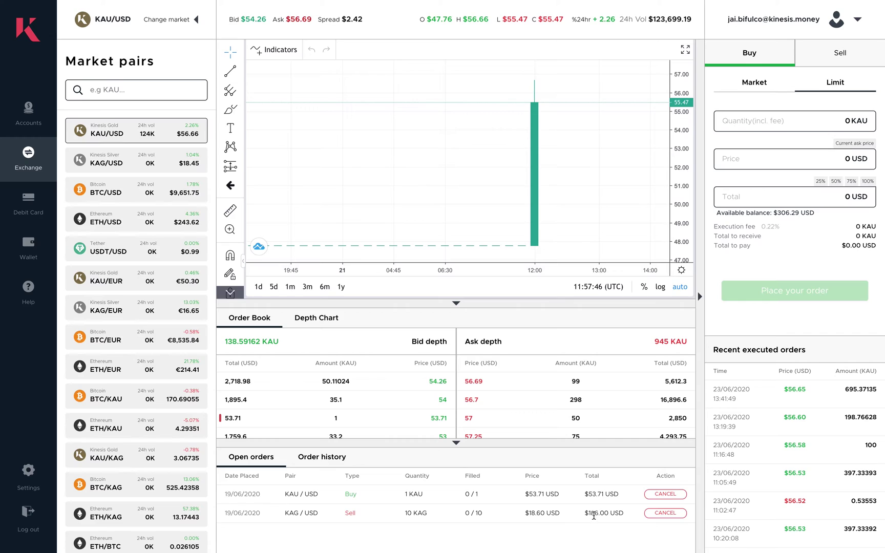
Step: Open the trade confirmation of the filled 18/06/2020 KAG/USD sell order from the order history and read through it
{"action": "left_click", "coordinate": [323, 458]}
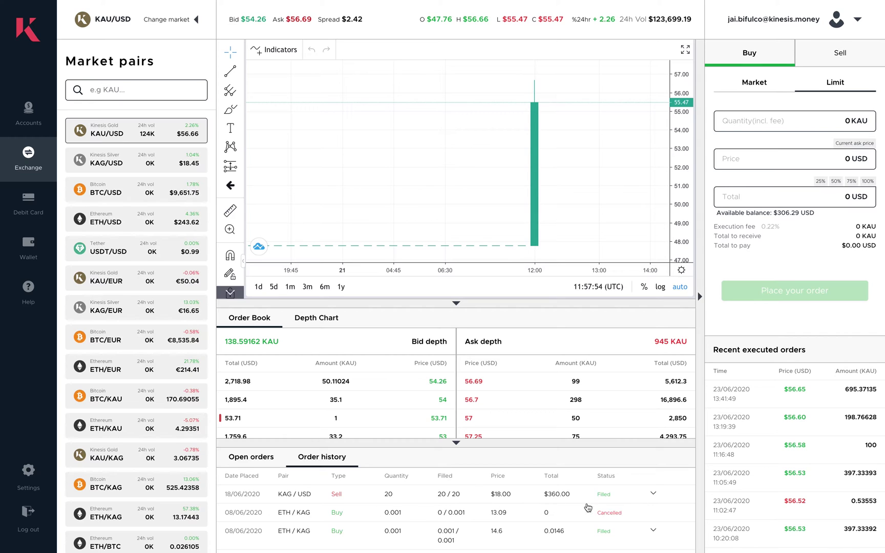
{"action": "left_click", "coordinate": [653, 495]}
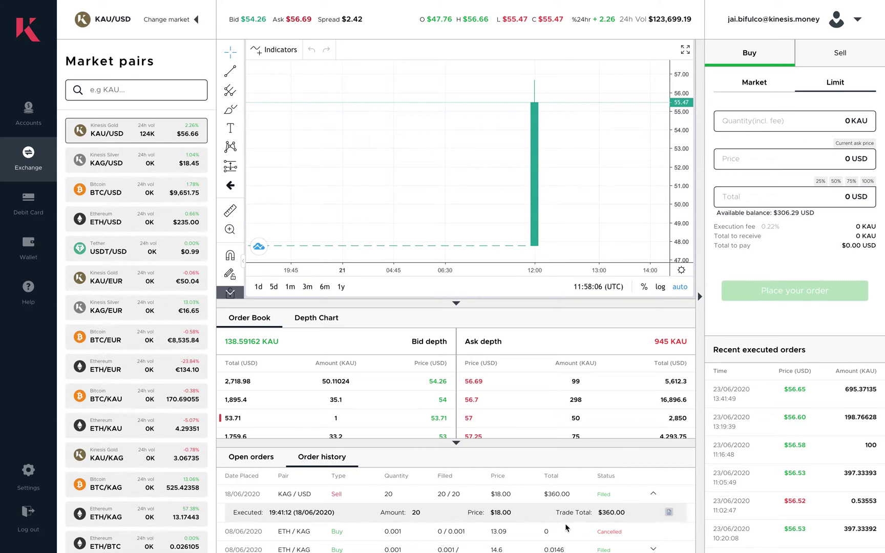
{"action": "left_click", "coordinate": [668, 513]}
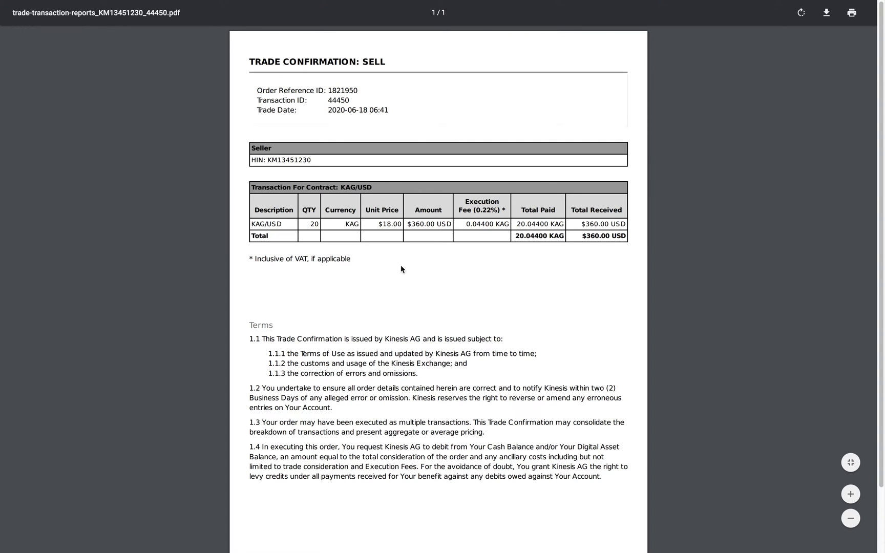
{"action": "scroll", "coordinate": [407, 358], "scroll_direction": "down", "scroll_amount": 2}
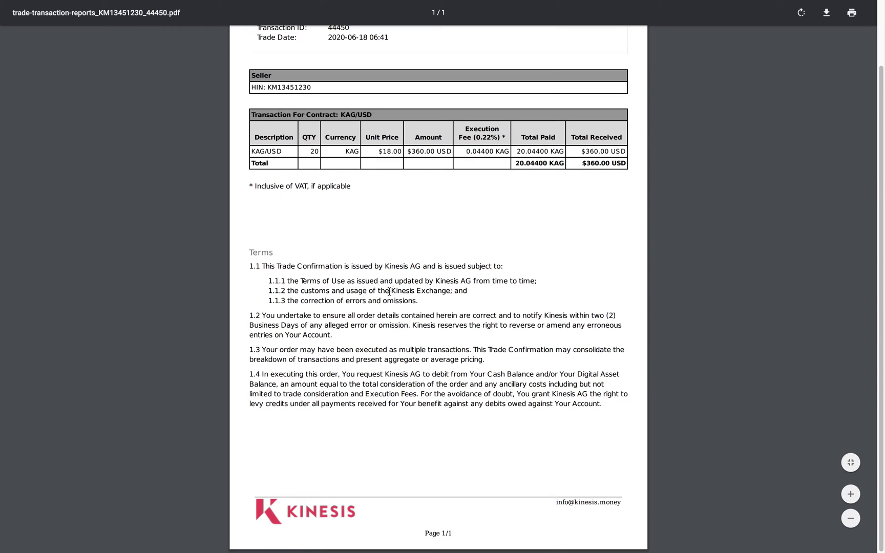
{"action": "scroll", "coordinate": [385, 305], "scroll_direction": "up", "scroll_amount": 2}
{"action": "scroll", "coordinate": [386, 305], "scroll_direction": "down", "scroll_amount": 2}
{"action": "scroll", "coordinate": [387, 305], "scroll_direction": "up", "scroll_amount": 2}
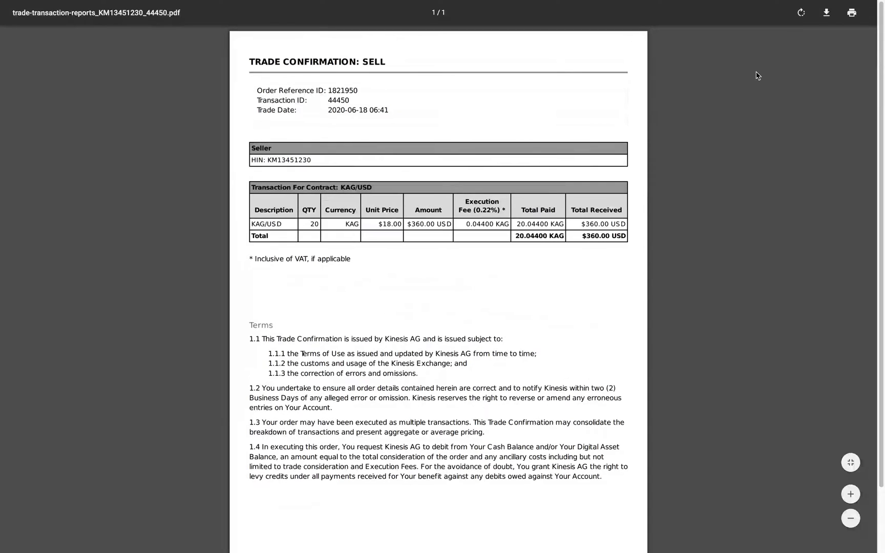
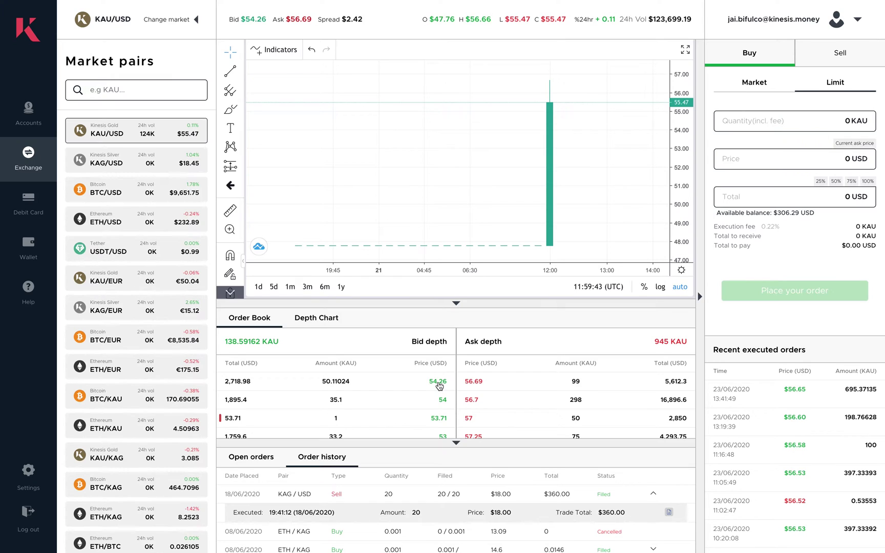
Step: Fill in a KAU/USD limit buy order at the highest bid price, 54.26 USD, with a quantity of 1 KAU
{"action": "left_click", "coordinate": [439, 385]}
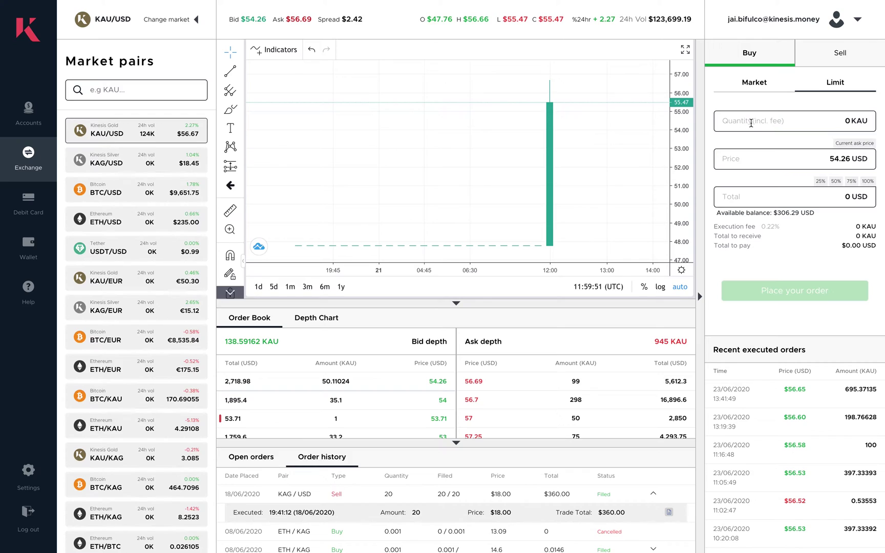
{"action": "left_click", "coordinate": [833, 120]}
{"action": "type", "text": "1"}
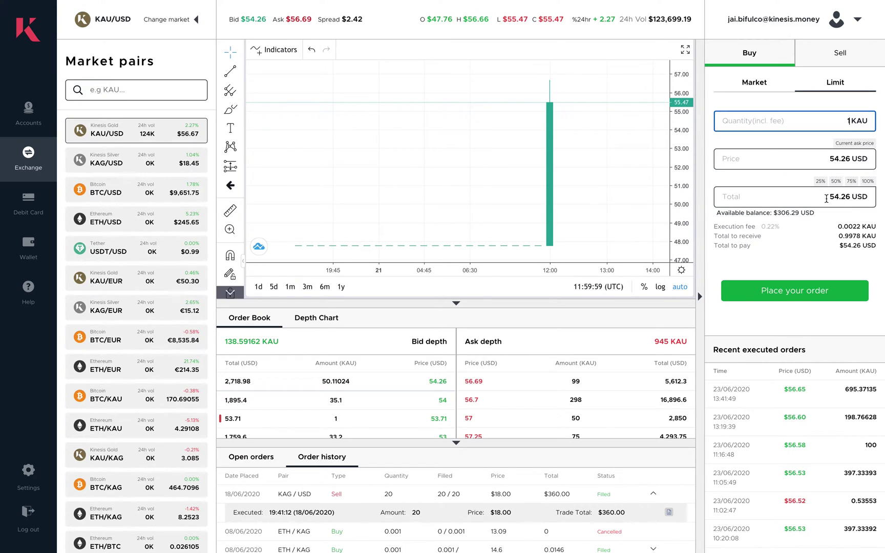
Step: Raise the buy order's total to 1054.26 USD and compare it with the available balance
{"action": "left_click_drag", "start_coordinate": [826, 198], "coordinate": [850, 199]}
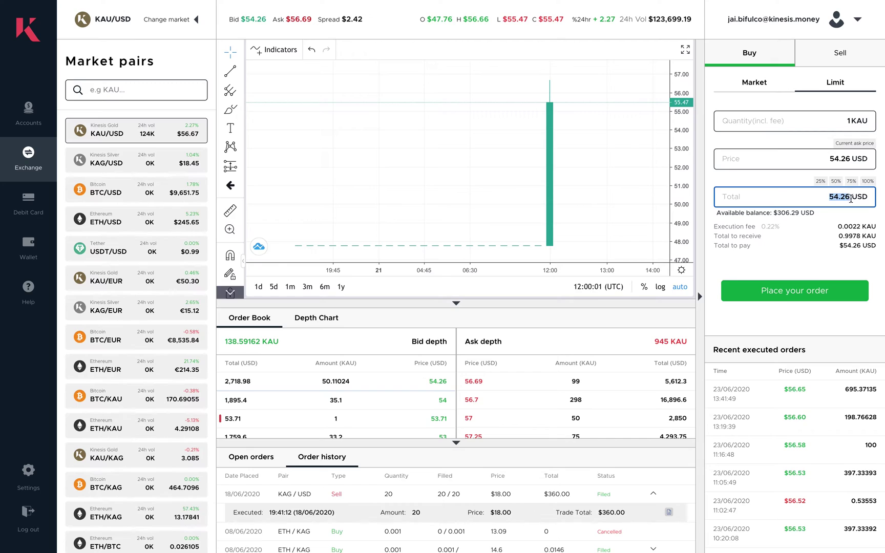
{"action": "key", "text": "Left"}
{"action": "type", "text": "1"}
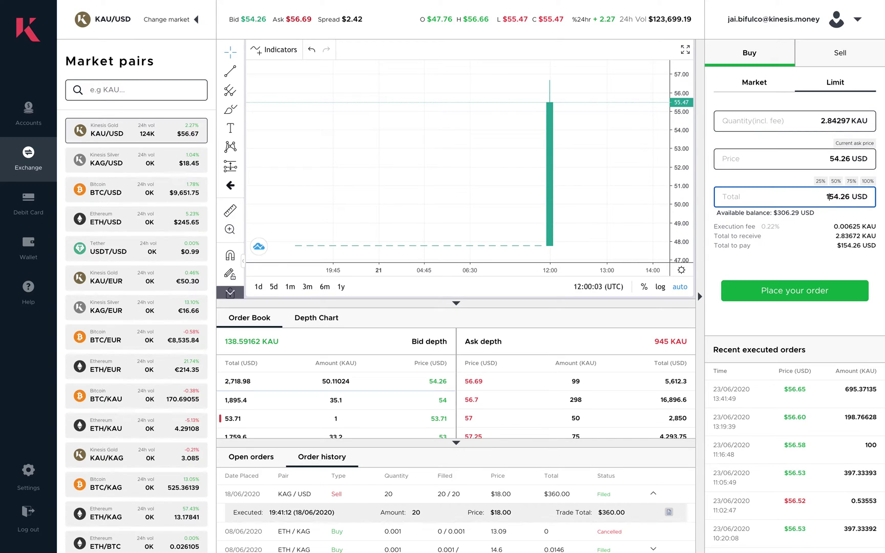
{"action": "type", "text": "0"}
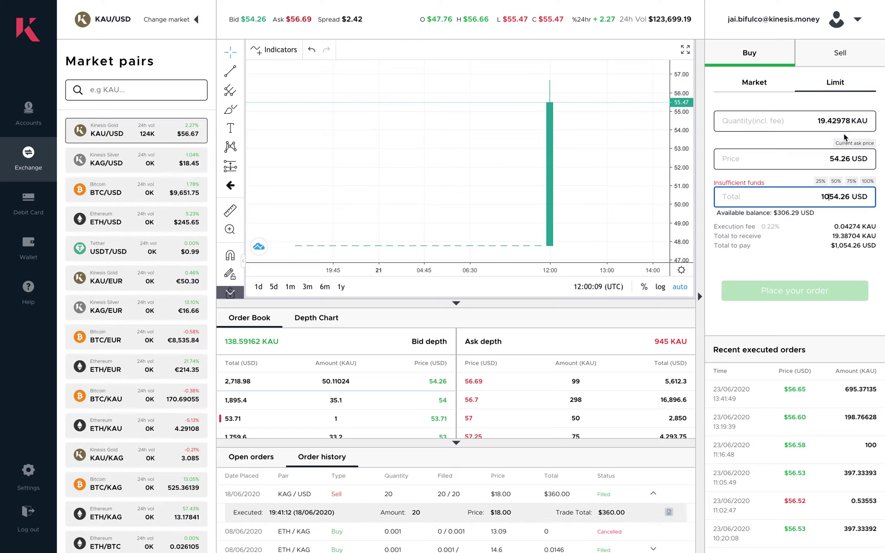
{"action": "left_click_drag", "start_coordinate": [795, 123], "coordinate": [861, 128]}
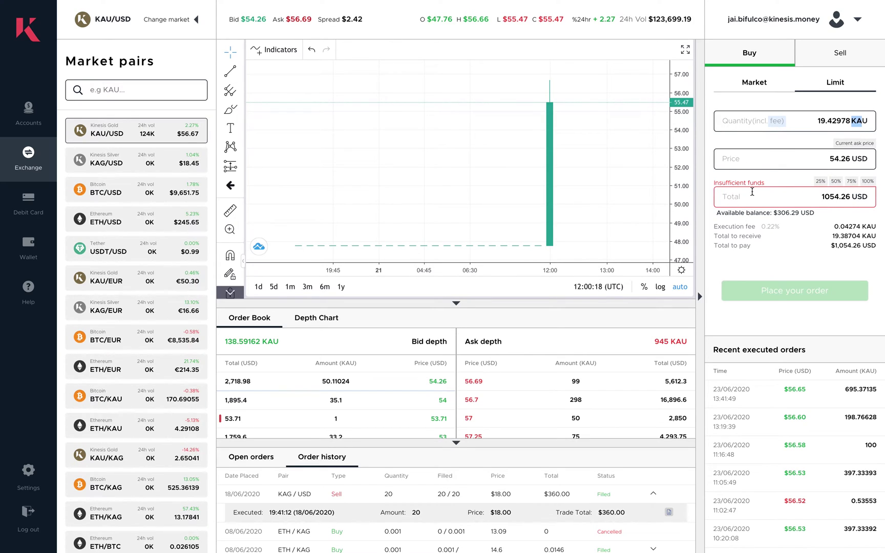
{"action": "left_click_drag", "start_coordinate": [777, 210], "coordinate": [805, 212]}
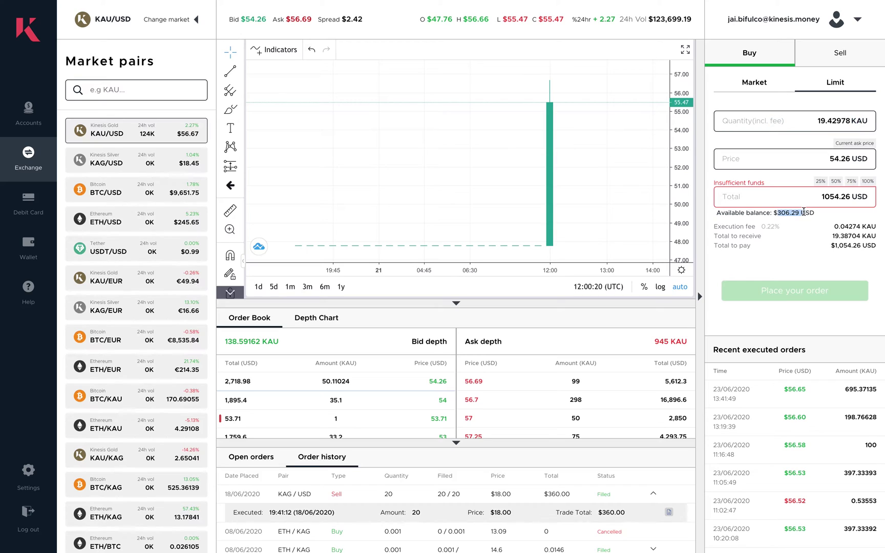
Step: Size the buy order at 25%, 50%, 75% and finally 100% of the available USD balance
{"action": "left_click", "coordinate": [820, 182]}
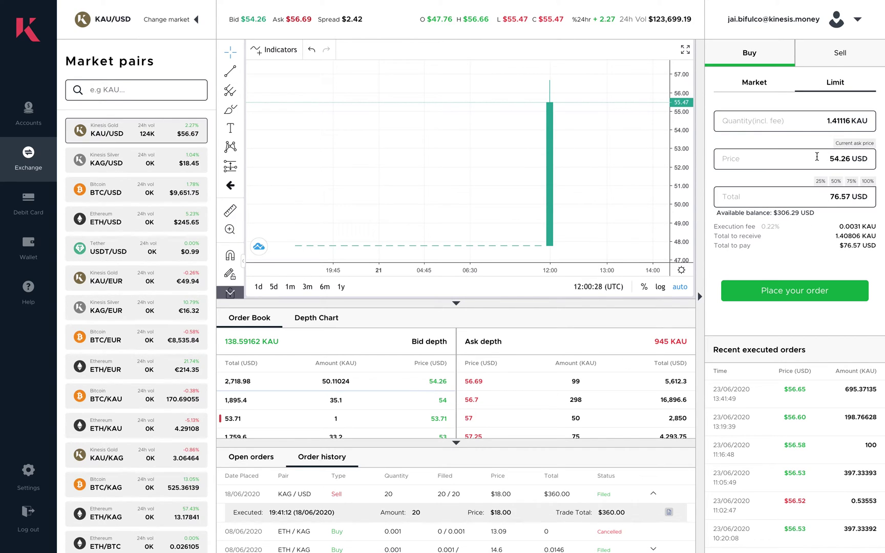
{"action": "left_click", "coordinate": [806, 126]}
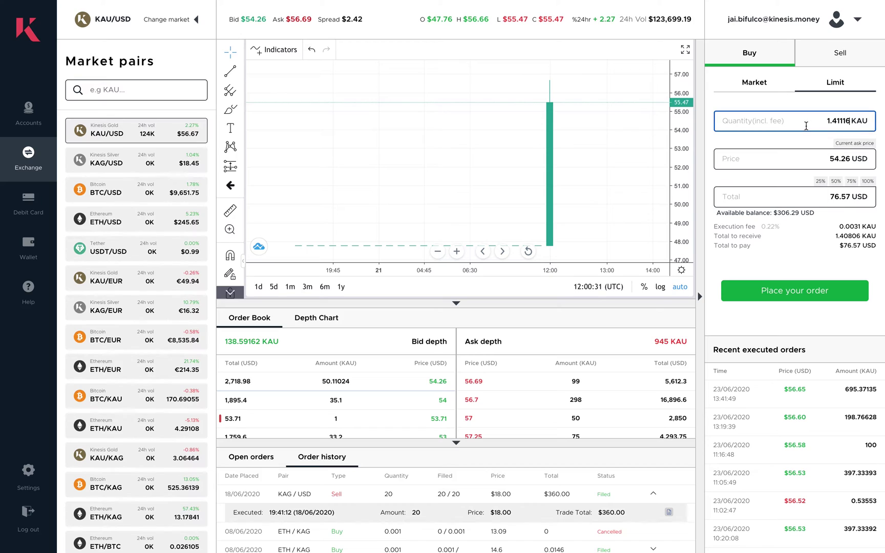
{"action": "left_click", "coordinate": [836, 183]}
{"action": "left_click", "coordinate": [851, 182]}
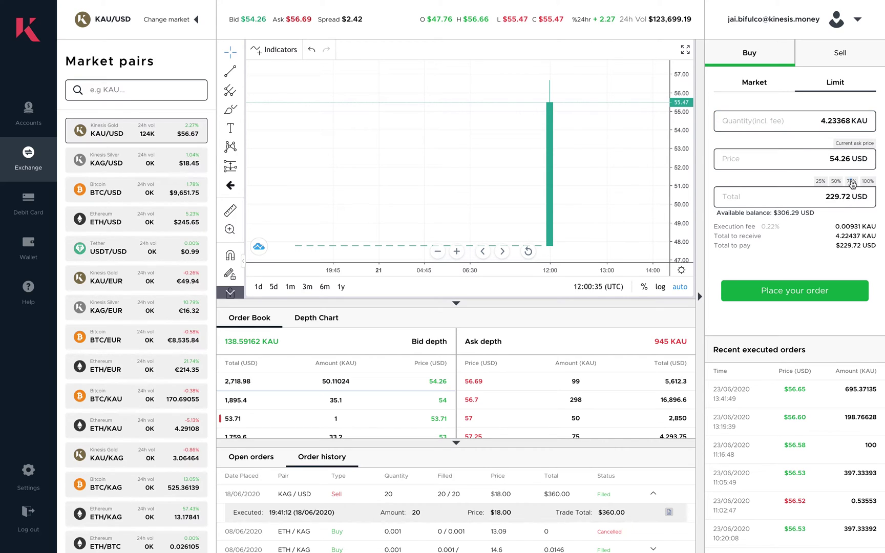
{"action": "left_click", "coordinate": [867, 182]}
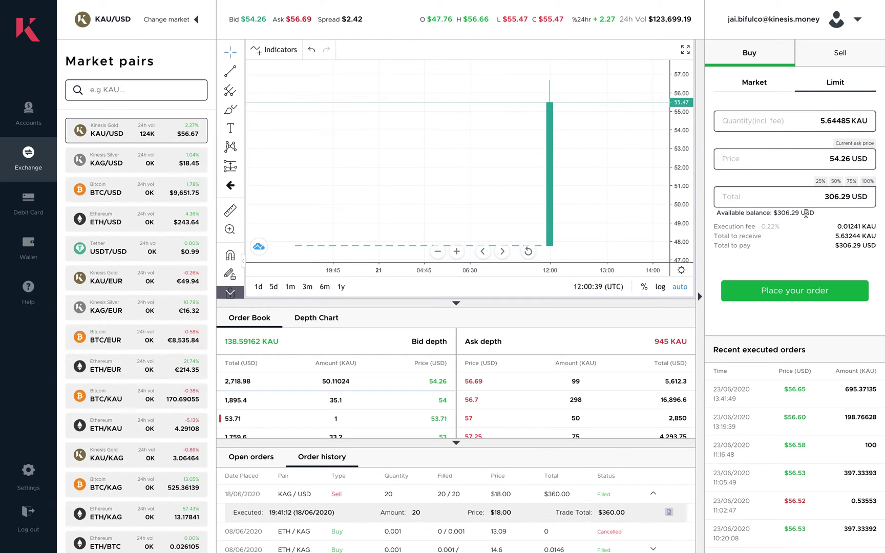
Step: Examine the buy order's total to receive, execution fee and total to pay
{"action": "left_click_drag", "start_coordinate": [829, 236], "coordinate": [865, 237]}
{"action": "left_click", "coordinate": [804, 233]}
{"action": "left_click_drag", "start_coordinate": [836, 227], "coordinate": [864, 229]}
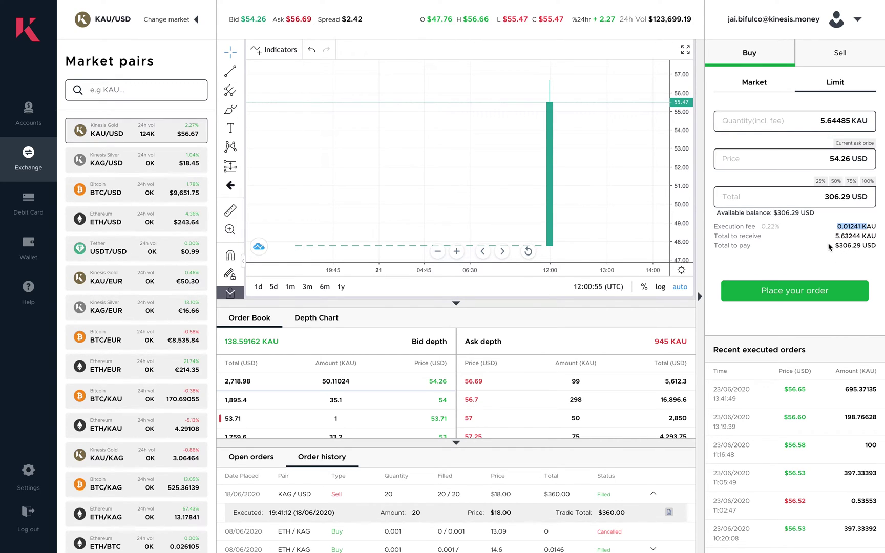
{"action": "left_click_drag", "start_coordinate": [826, 246], "coordinate": [865, 245]}
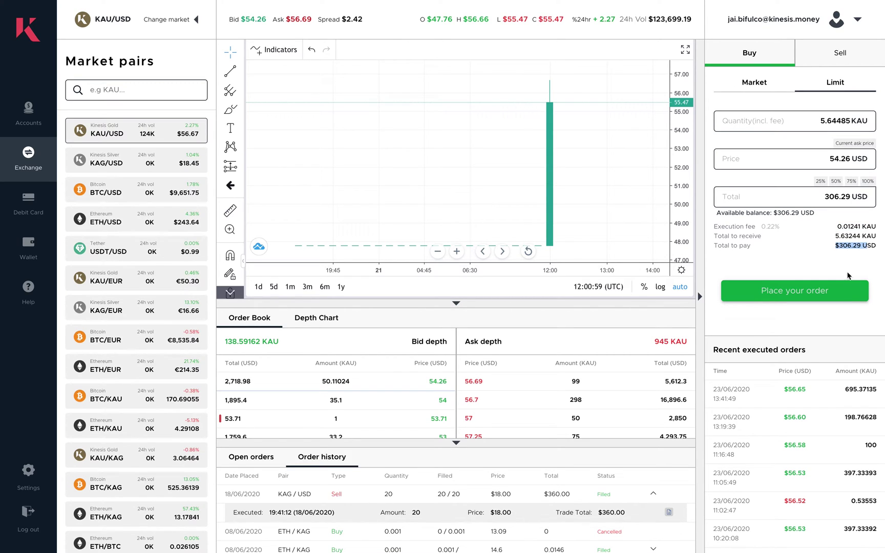
Step: Switch the KAU/USD order form to selling and set the price to the lowest ask, 56.69 USD
{"action": "left_click", "coordinate": [832, 65]}
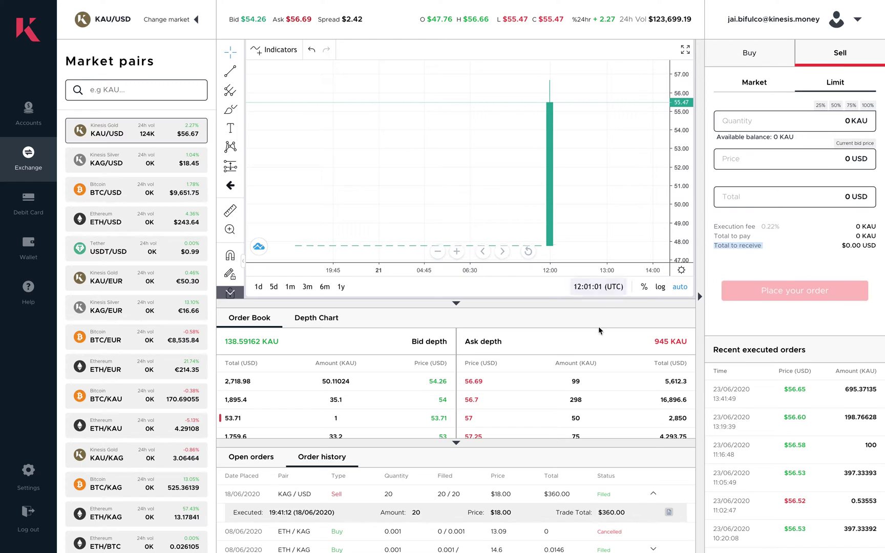
{"action": "left_click", "coordinate": [476, 384]}
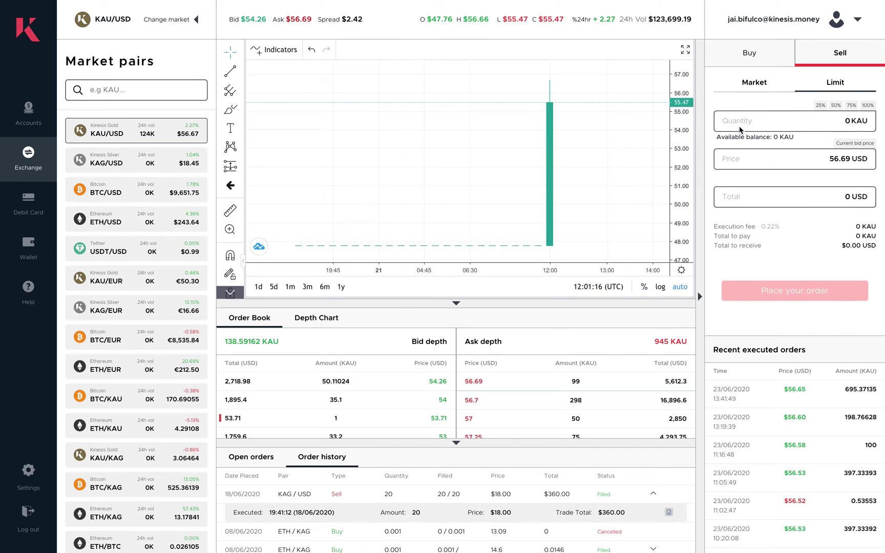
Step: Switch to the KAG/USD market and start a limit sell order for 25% of the available KAG balance
{"action": "left_click", "coordinate": [99, 163]}
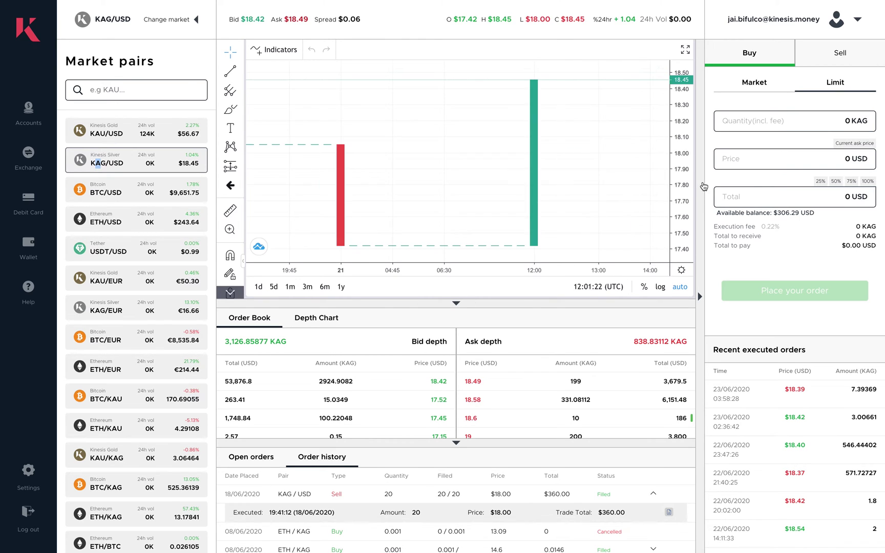
{"action": "left_click", "coordinate": [835, 61]}
{"action": "left_click", "coordinate": [820, 106]}
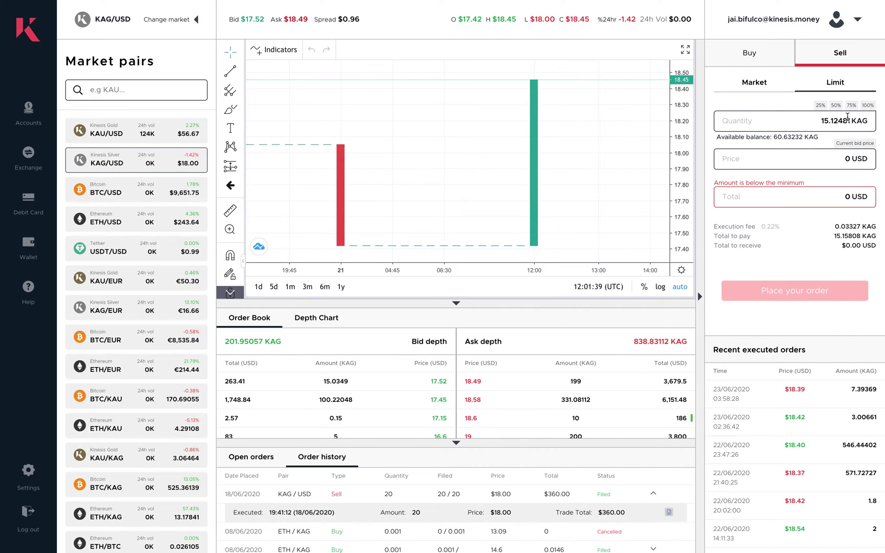
Step: Try several order book ask prices for the sell order, settle on 18.49 USD, and check the total to receive
{"action": "left_click", "coordinate": [472, 403]}
{"action": "left_click", "coordinate": [483, 418]}
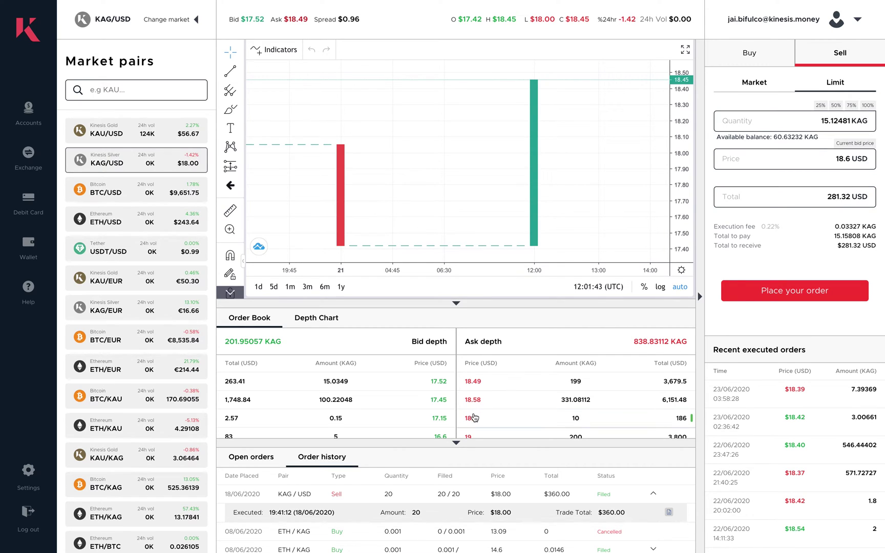
{"action": "left_click", "coordinate": [470, 436]}
{"action": "left_click", "coordinate": [472, 382]}
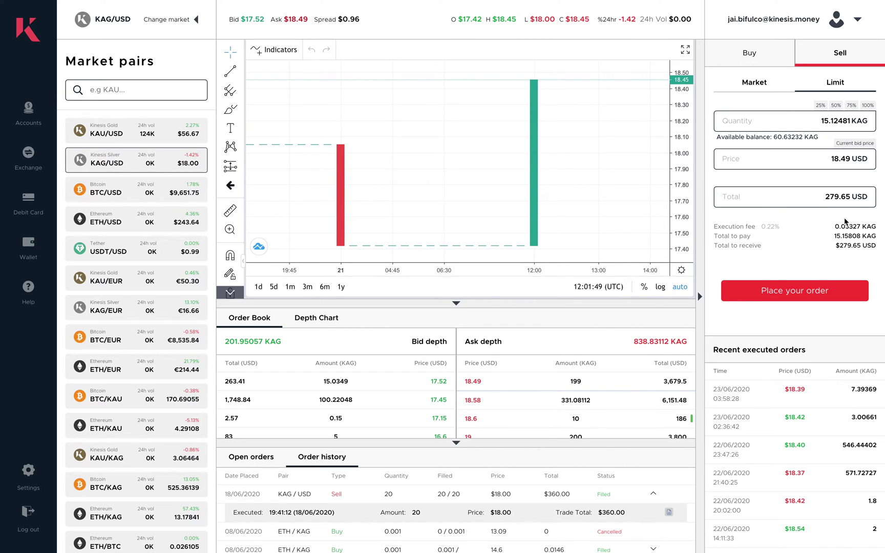
{"action": "left_click_drag", "start_coordinate": [834, 246], "coordinate": [863, 246]}
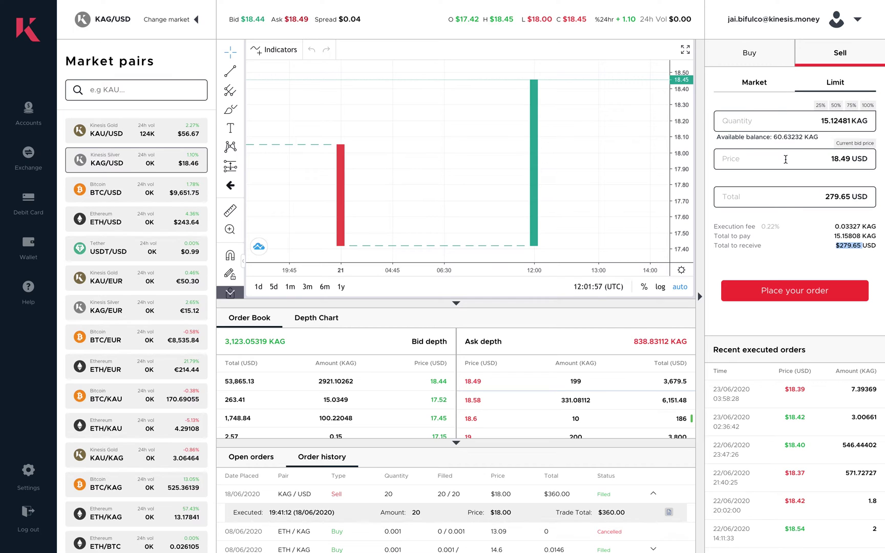
Step: Change the KAG/USD sell order to a market order and highlight the amount of the 17.52 USD bid
{"action": "left_click", "coordinate": [763, 83]}
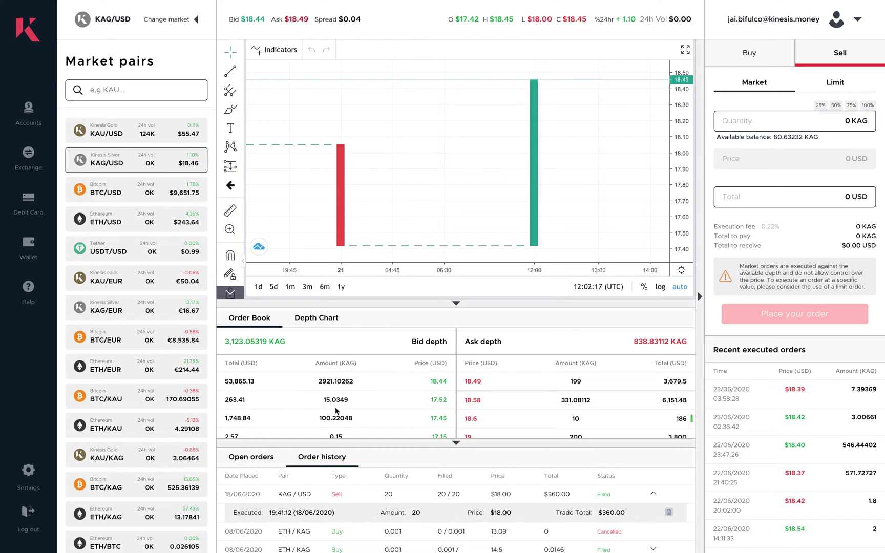
{"action": "left_click_drag", "start_coordinate": [314, 399], "coordinate": [349, 399]}
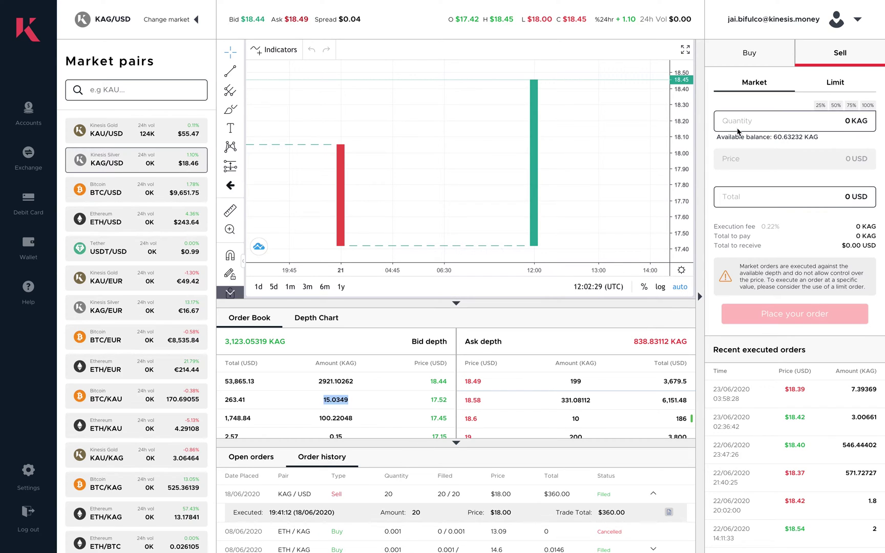
Step: Set the market sell quantity to 25% of the available KAG balance and apply the lowest ask, 18.49 USD, as a limit price
{"action": "left_click", "coordinate": [821, 106]}
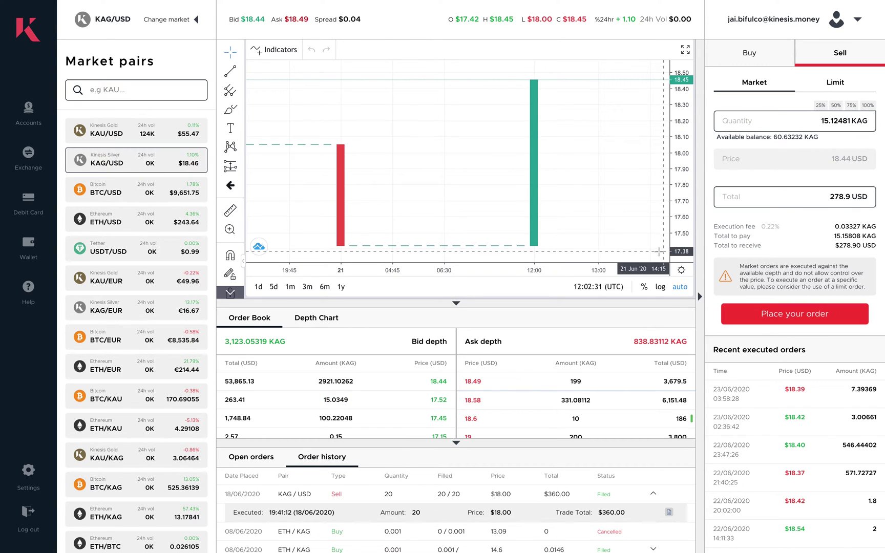
{"action": "left_click", "coordinate": [749, 196]}
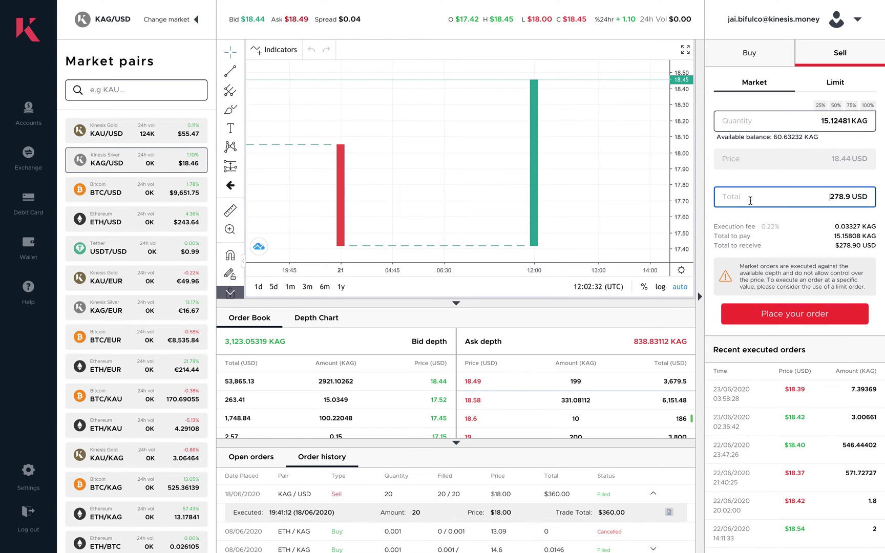
{"action": "left_click", "coordinate": [470, 382]}
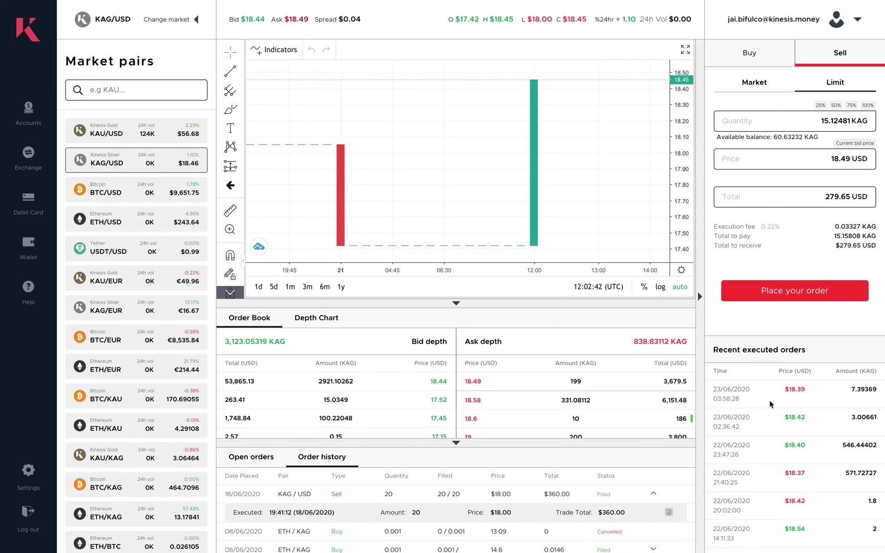
Step: Look through the recent executed orders of the KAG/USD market down to the 10/06/2020 trades
{"action": "scroll", "coordinate": [766, 462], "scroll_direction": "down", "scroll_amount": 10}
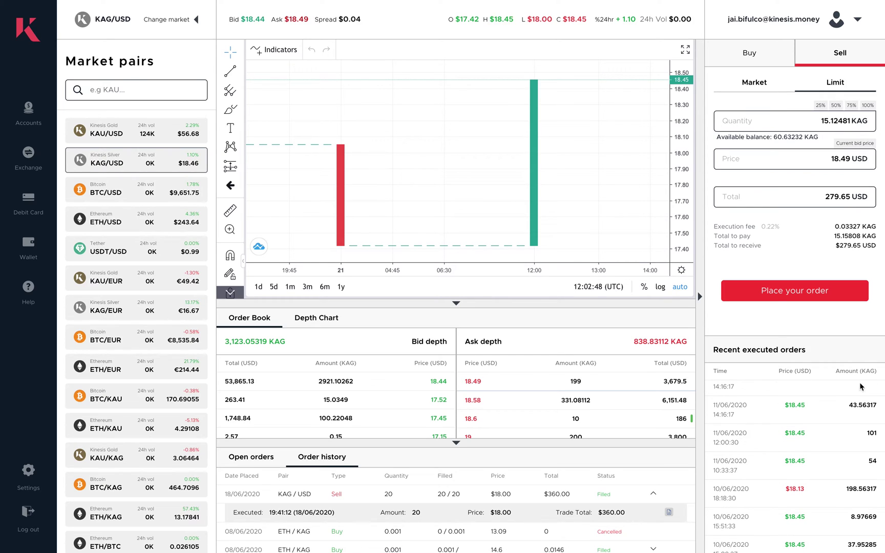
{"action": "scroll", "coordinate": [783, 426], "scroll_direction": "up", "scroll_amount": 1}
{"action": "scroll", "coordinate": [766, 450], "scroll_direction": "down", "scroll_amount": 1}
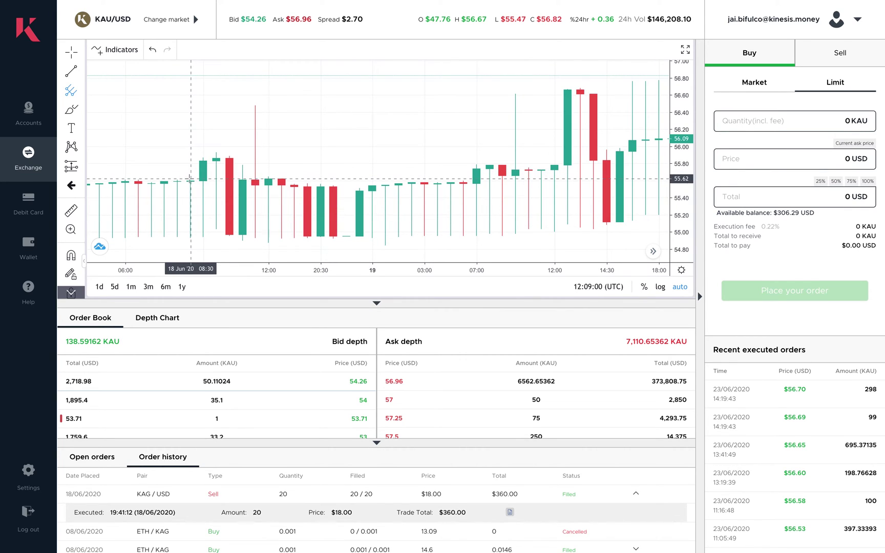
Step: Look over the remaining drawing tools of the KAU/USD chart and return to the start of the tool list
{"action": "left_click", "coordinate": [73, 292]}
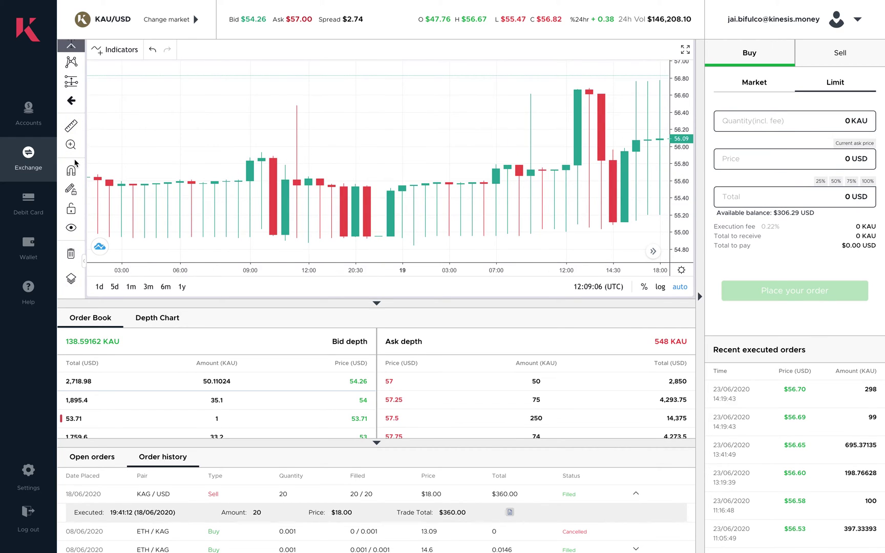
{"action": "left_click", "coordinate": [71, 45]}
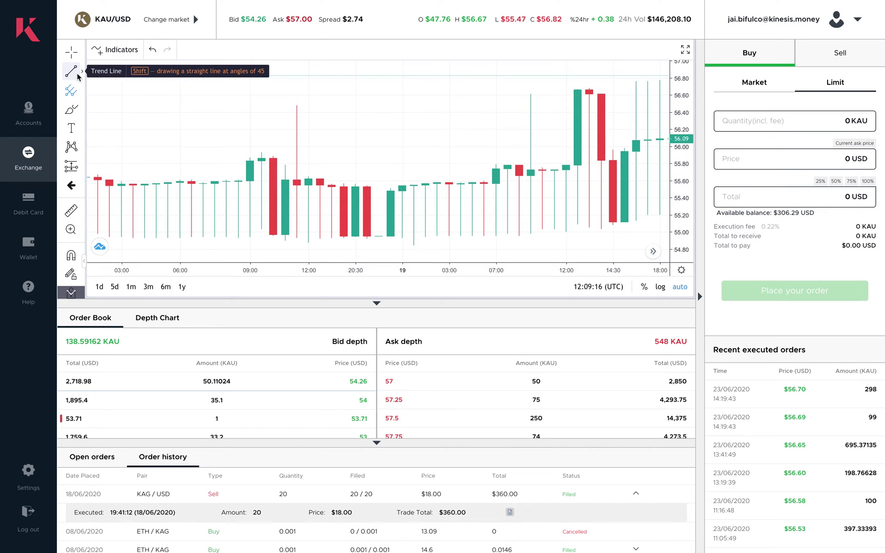
Step: Browse the chart's full indicator list, try to add the Volume indicator, and close the list
{"action": "left_click", "coordinate": [113, 53]}
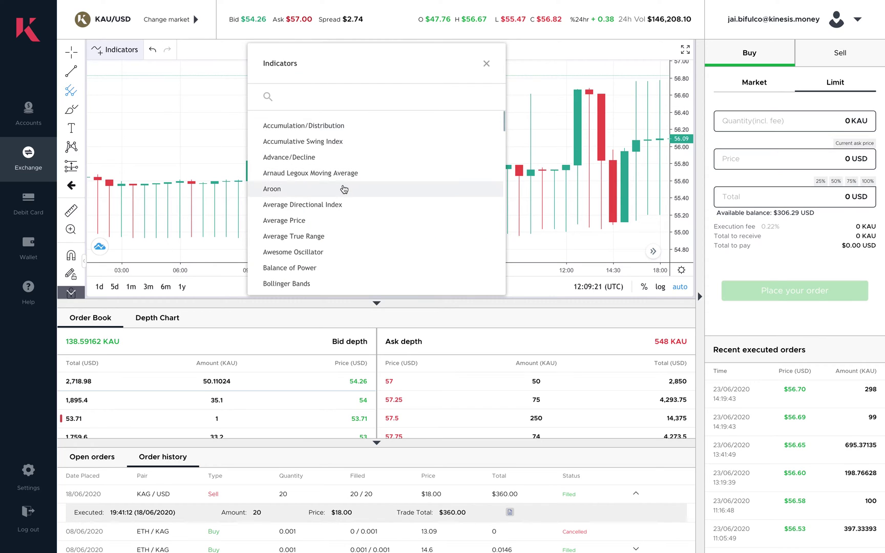
{"action": "scroll", "coordinate": [351, 221], "scroll_direction": "down", "scroll_amount": 1}
{"action": "scroll", "coordinate": [351, 221], "scroll_direction": "down", "scroll_amount": 20}
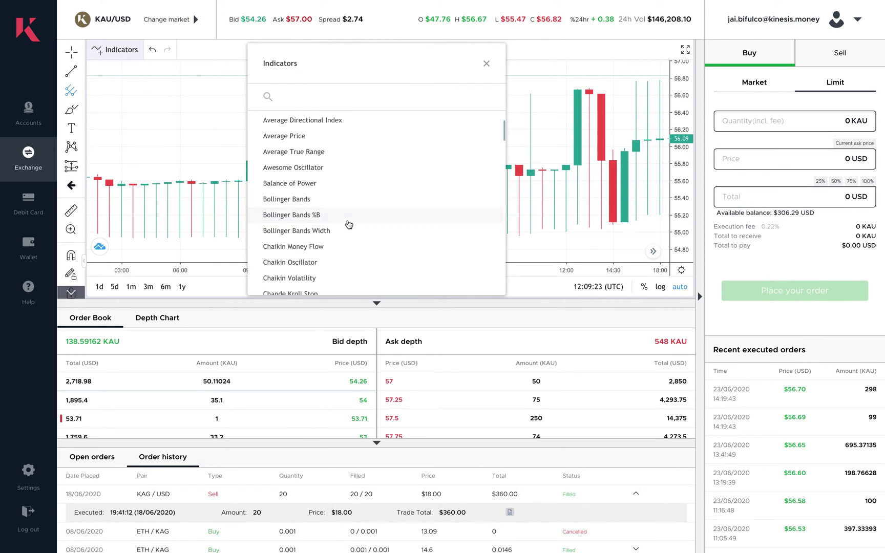
{"action": "scroll", "coordinate": [347, 225], "scroll_direction": "down", "scroll_amount": 4}
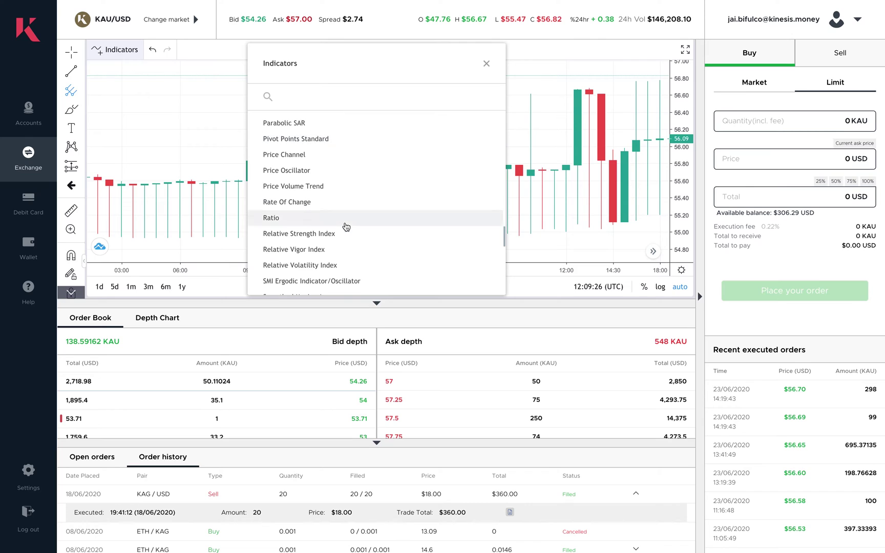
{"action": "scroll", "coordinate": [346, 225], "scroll_direction": "down", "scroll_amount": 3}
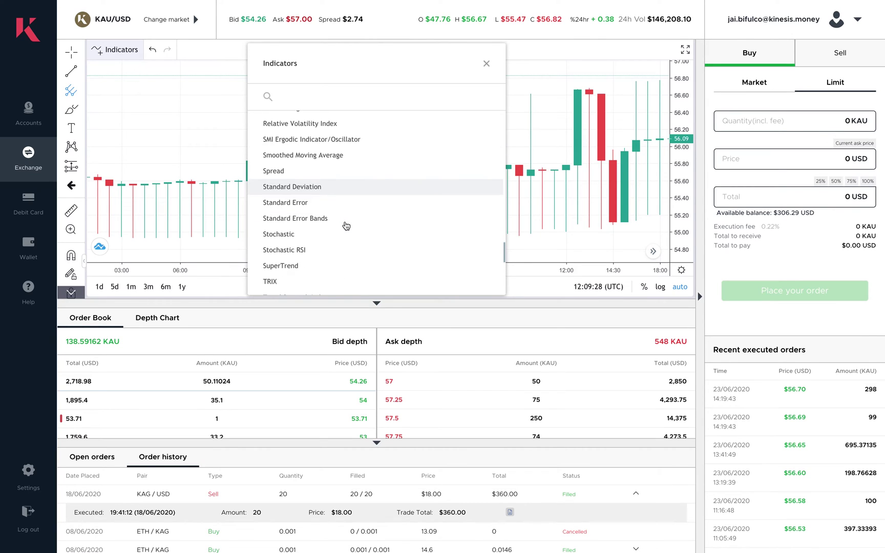
{"action": "scroll", "coordinate": [346, 225], "scroll_direction": "down", "scroll_amount": 5}
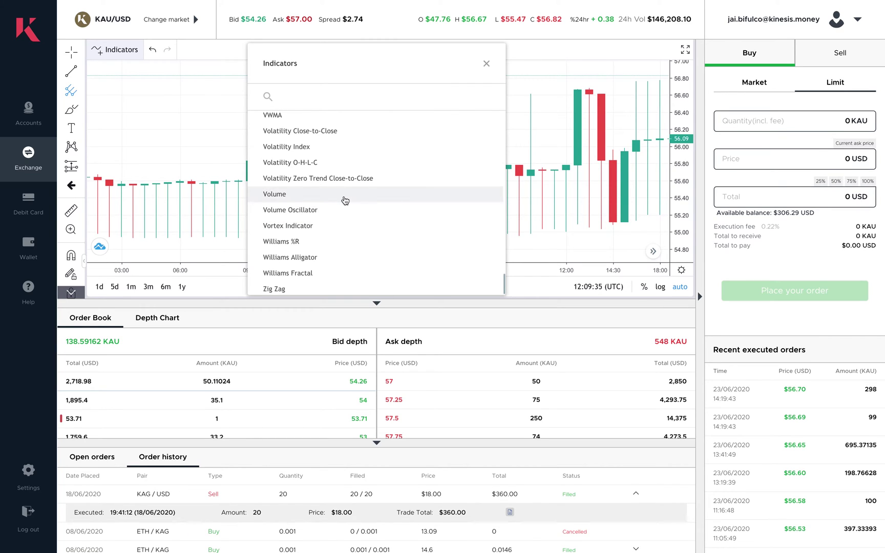
{"action": "left_click", "coordinate": [345, 195]}
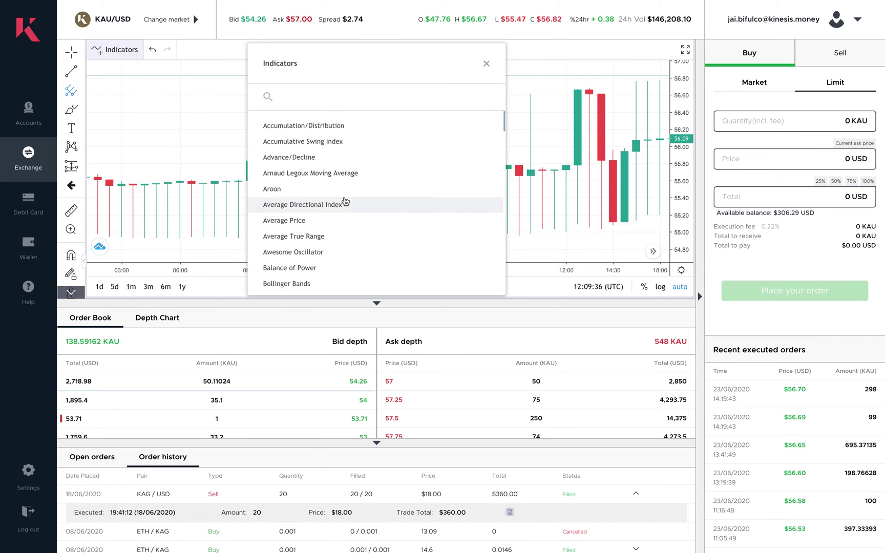
{"action": "left_click", "coordinate": [486, 64]}
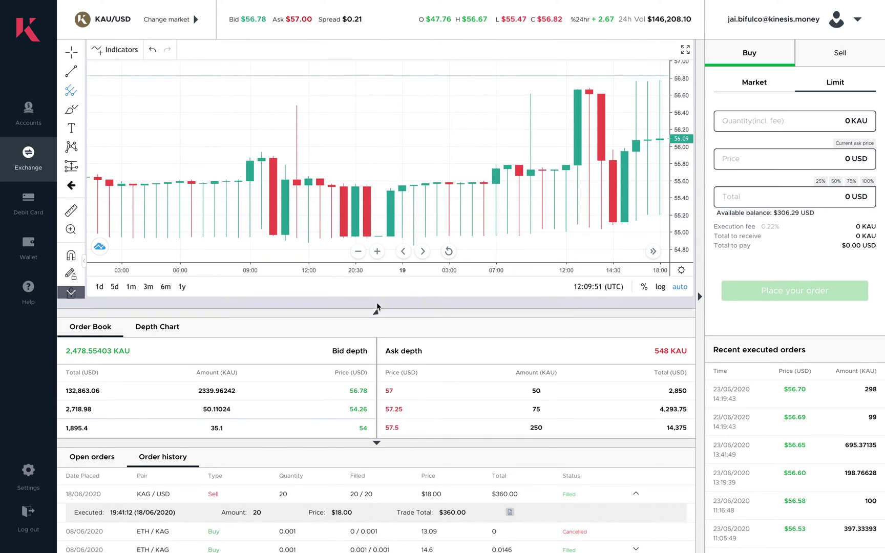
Step: Collapse the order book and the order history to enlarge the chart, and restore both sections
{"action": "left_click", "coordinate": [377, 303]}
{"action": "left_click", "coordinate": [376, 436]}
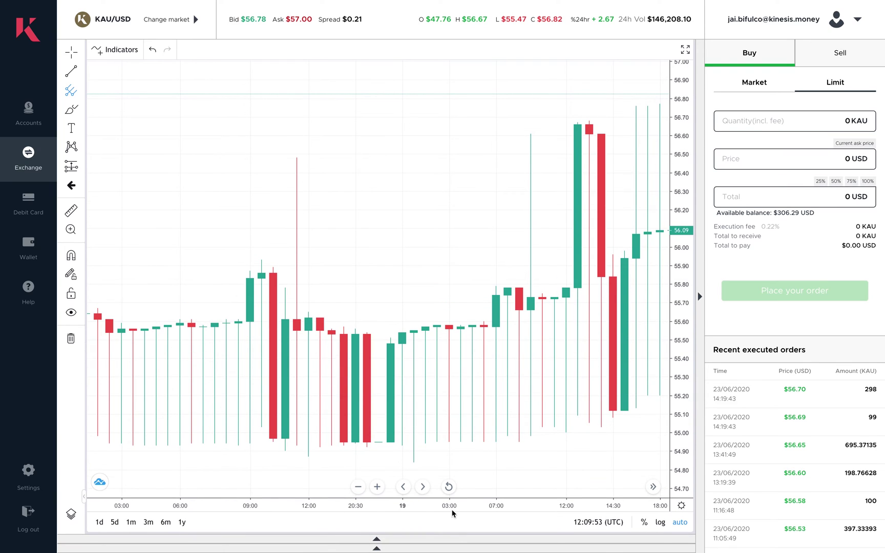
{"action": "left_click", "coordinate": [377, 542]}
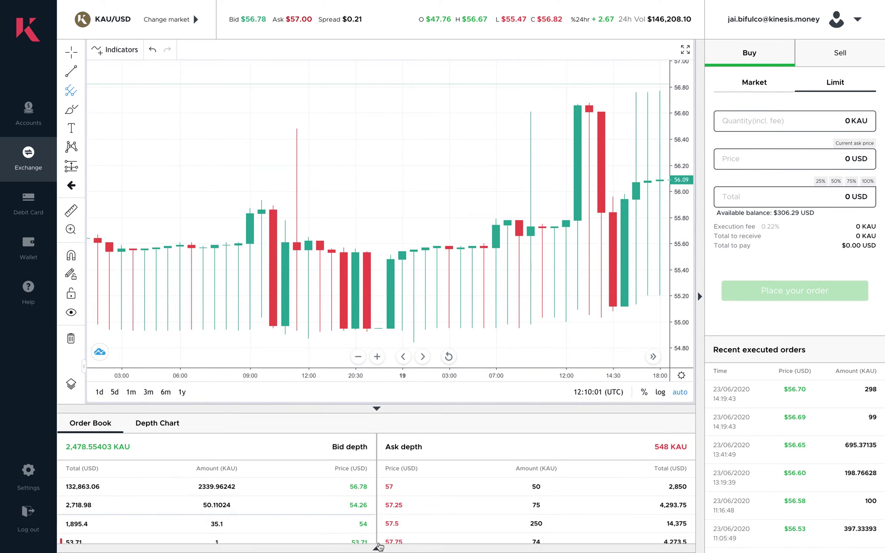
{"action": "left_click", "coordinate": [377, 548]}
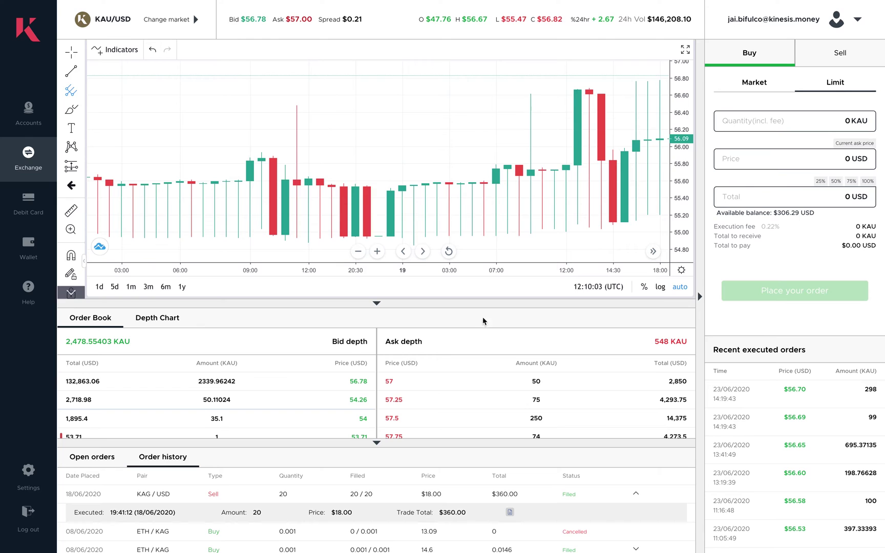
Step: Toggle the expanded chart view several times and return to the standard exchange layout
{"action": "left_click", "coordinate": [686, 51]}
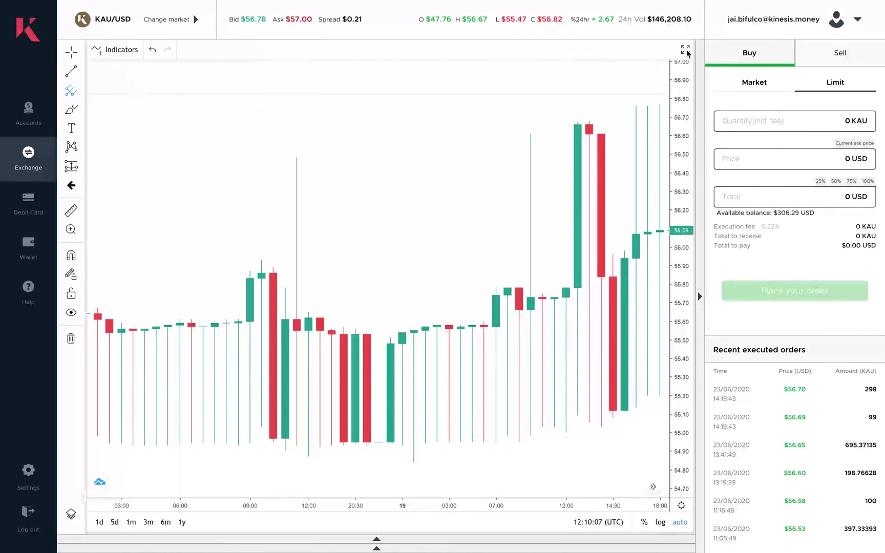
{"action": "left_click", "coordinate": [686, 51]}
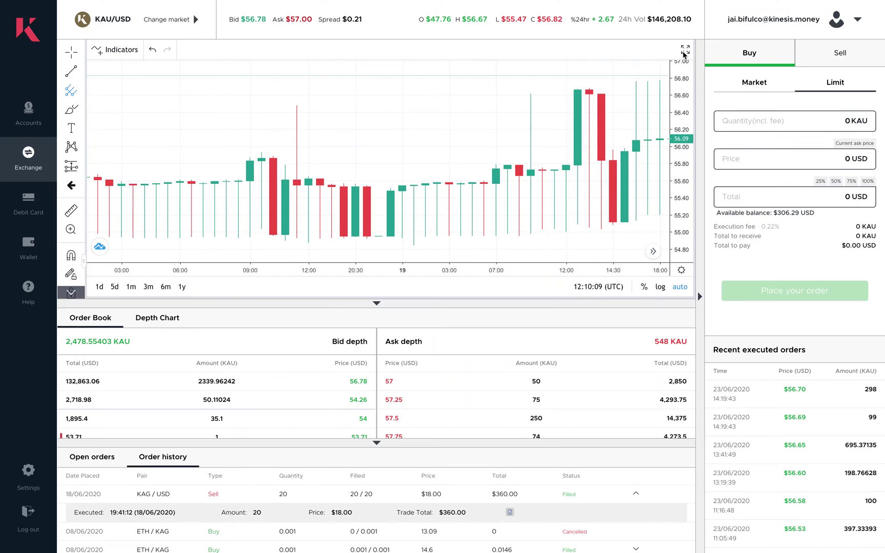
{"action": "left_click", "coordinate": [685, 51]}
{"action": "left_click", "coordinate": [685, 51]}
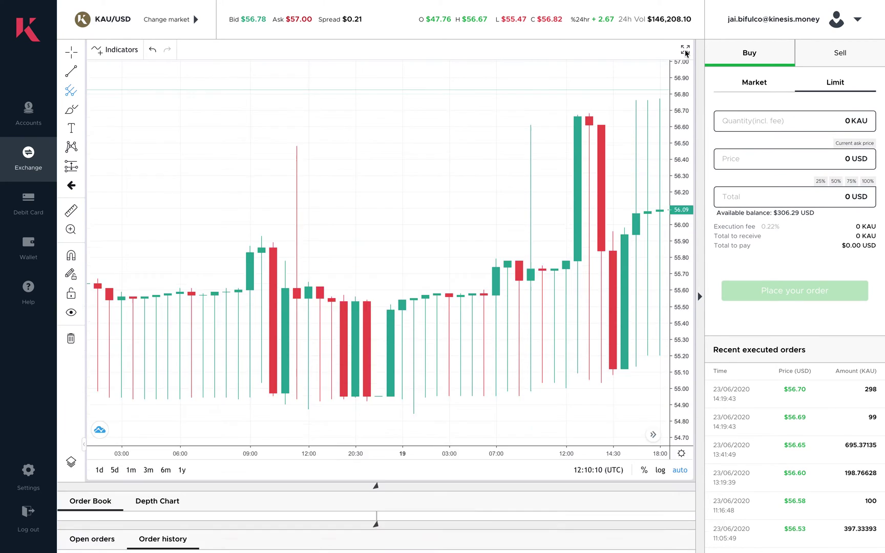
{"action": "left_click", "coordinate": [687, 52]}
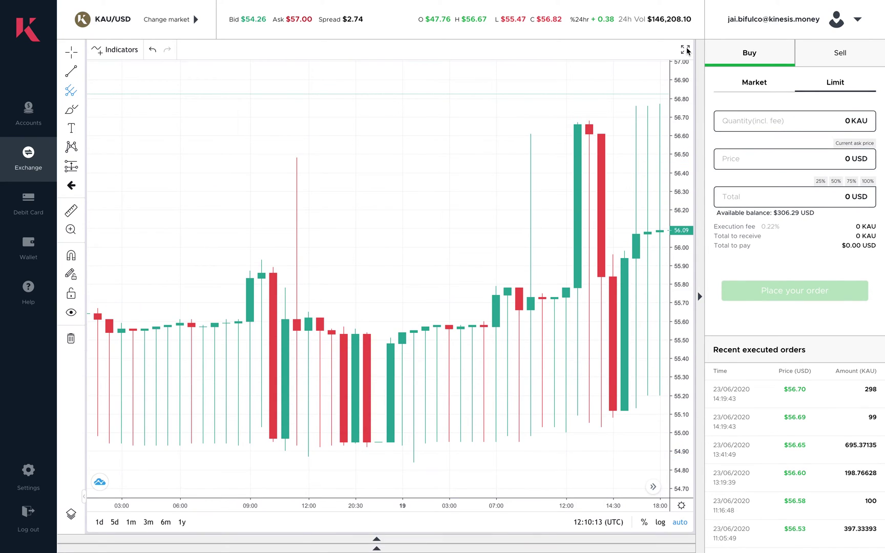
{"action": "left_click", "coordinate": [686, 50]}
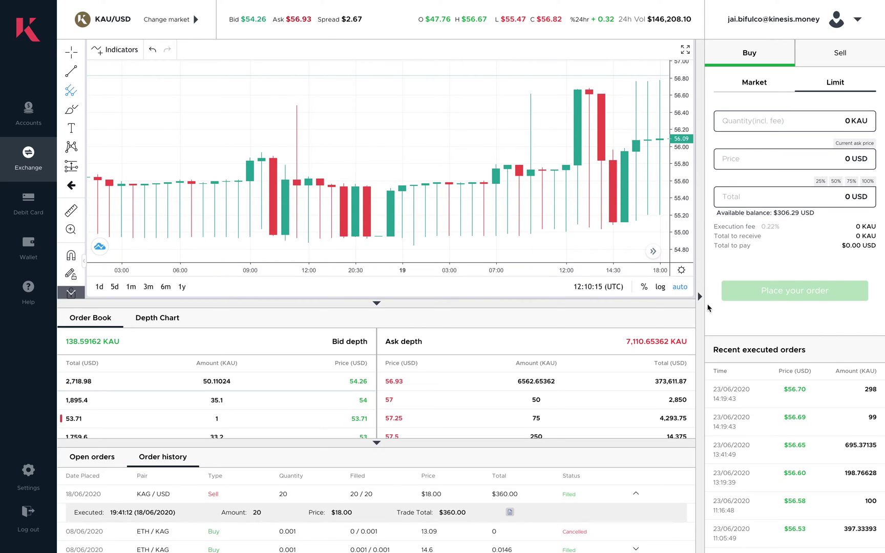
Step: Expand the KAU/USD chart over the order book and order history, and hide the order form beside it
{"action": "left_click", "coordinate": [700, 299]}
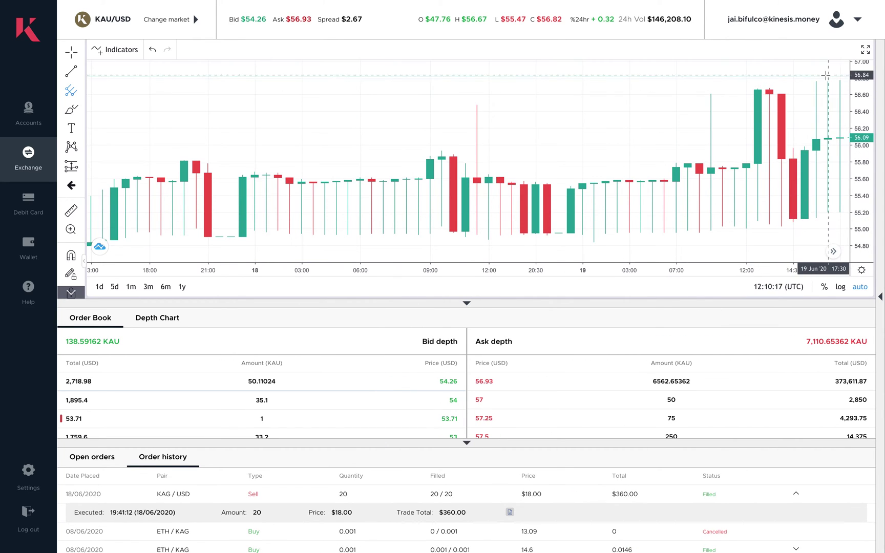
{"action": "left_click", "coordinate": [865, 52]}
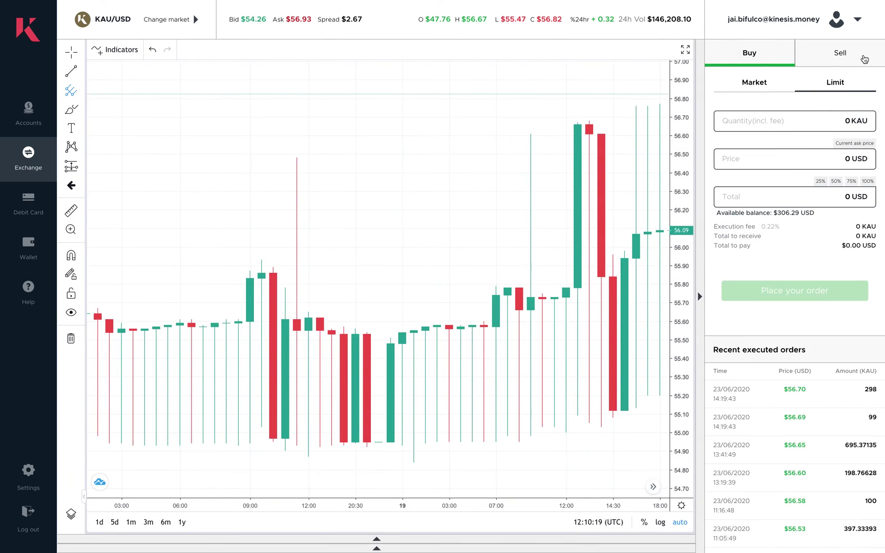
{"action": "left_click", "coordinate": [700, 299]}
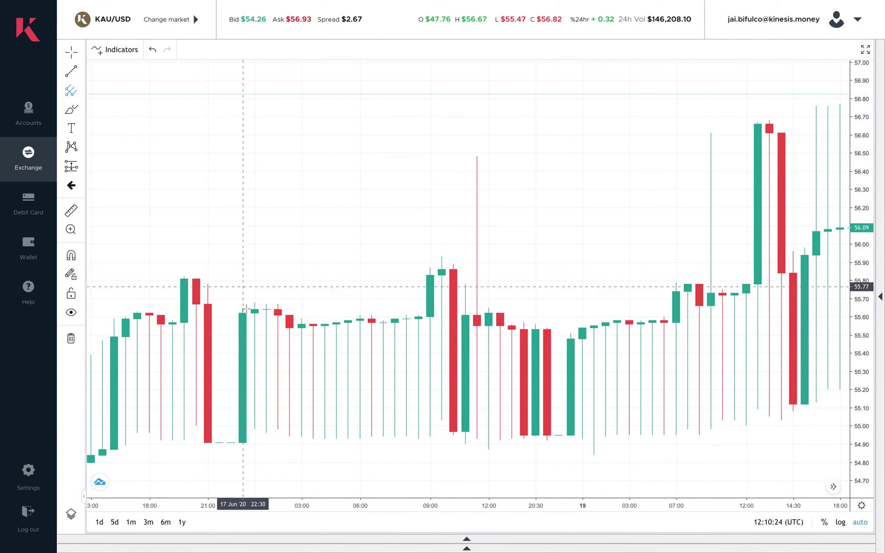
Step: Show the market pairs list beside the expanded KAU/USD chart and zoom the price chart in and out
{"action": "left_click", "coordinate": [156, 19]}
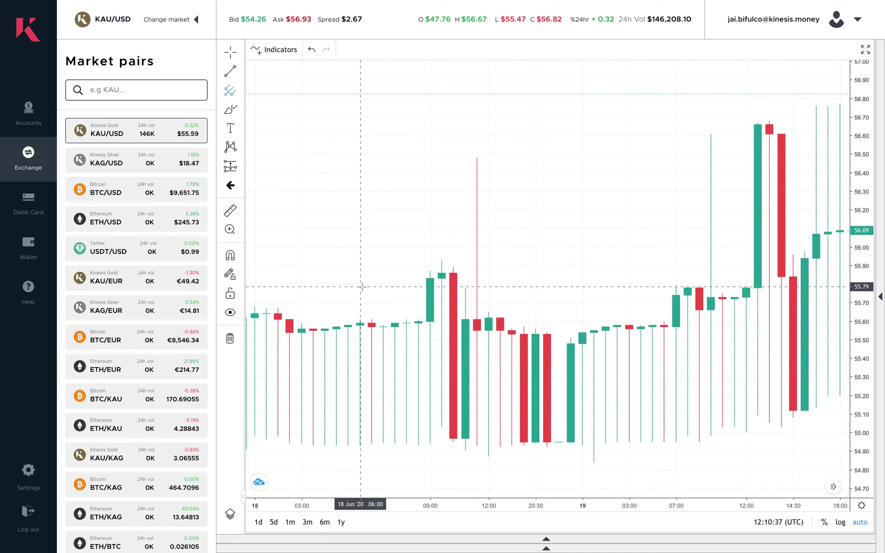
{"action": "scroll", "coordinate": [365, 307], "scroll_direction": "down", "scroll_amount": 8}
{"action": "scroll", "coordinate": [372, 321], "scroll_direction": "up", "scroll_amount": 8}
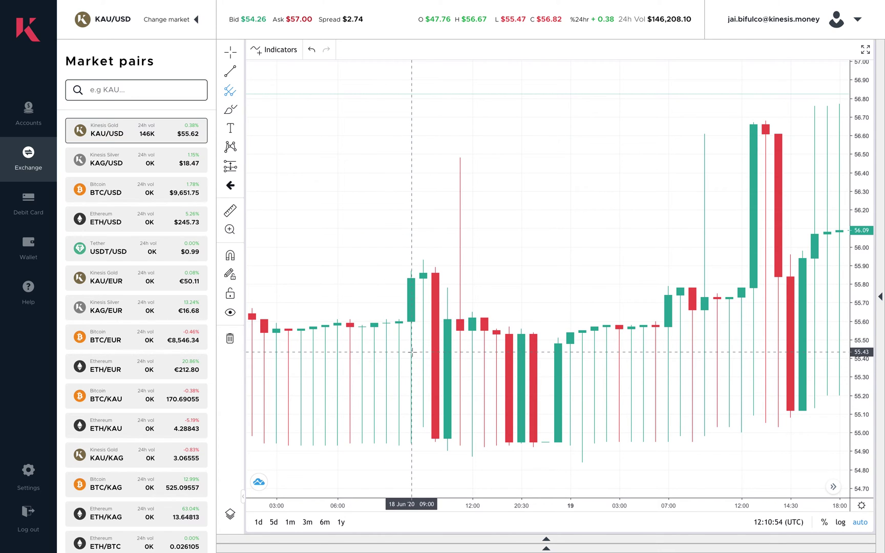
{"action": "scroll", "coordinate": [499, 384], "scroll_direction": "up", "scroll_amount": 2}
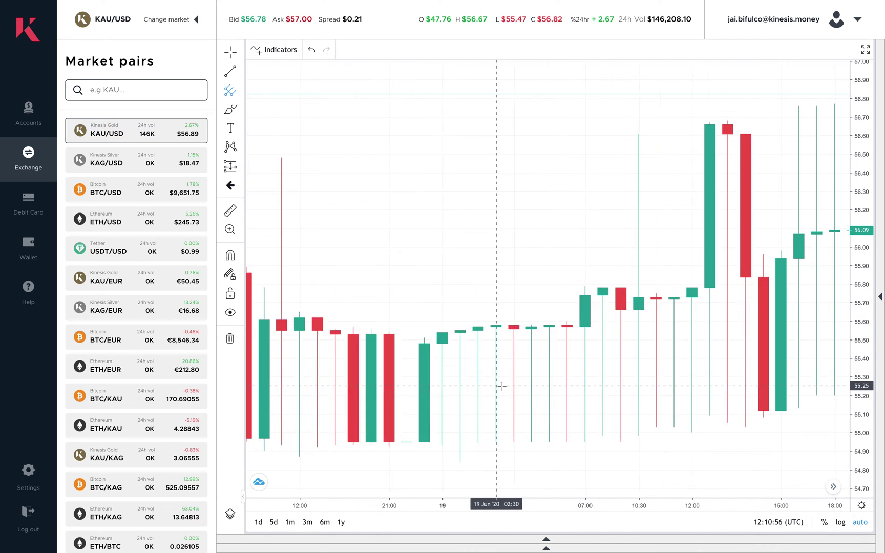
{"action": "scroll", "coordinate": [499, 389], "scroll_direction": "down", "scroll_amount": 3}
{"action": "scroll", "coordinate": [478, 404], "scroll_direction": "up", "scroll_amount": 5}
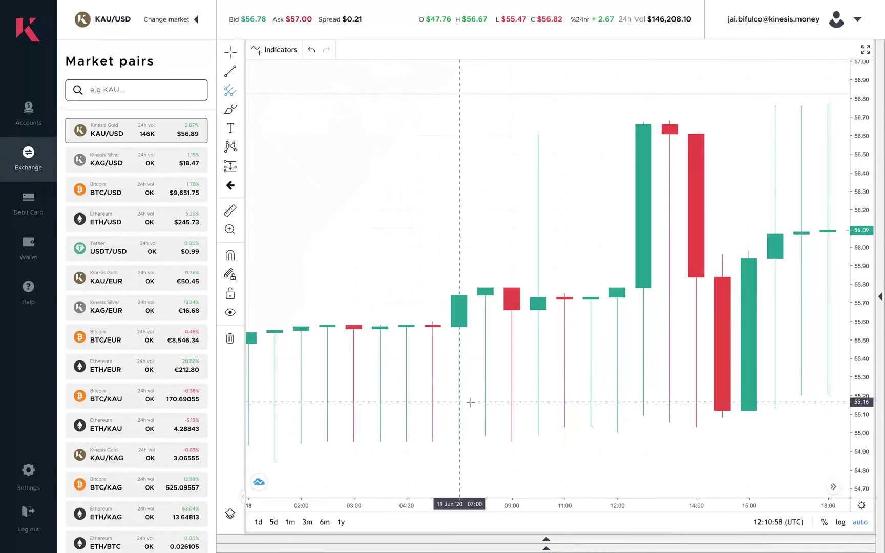
{"action": "scroll", "coordinate": [470, 404], "scroll_direction": "down", "scroll_amount": 3}
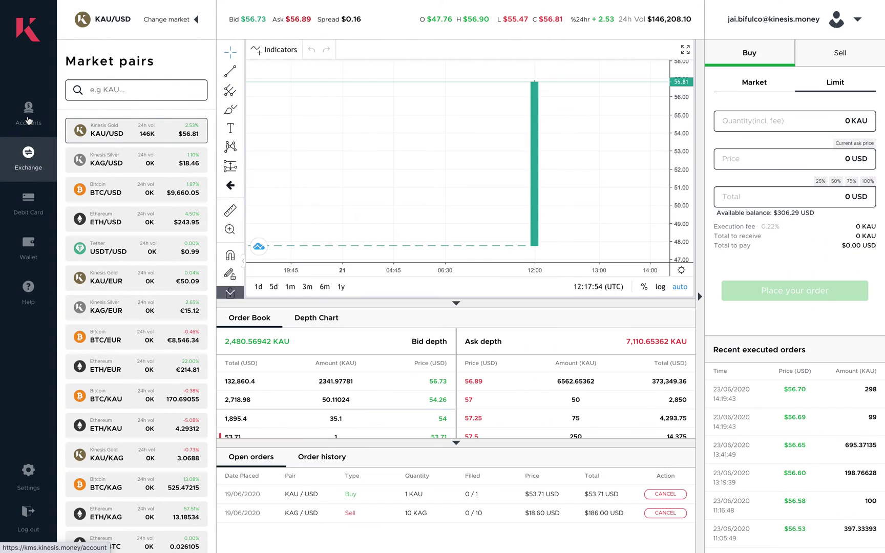
Step: Go to the accounts overview and open the page for depositing funds
{"action": "left_click", "coordinate": [22, 120]}
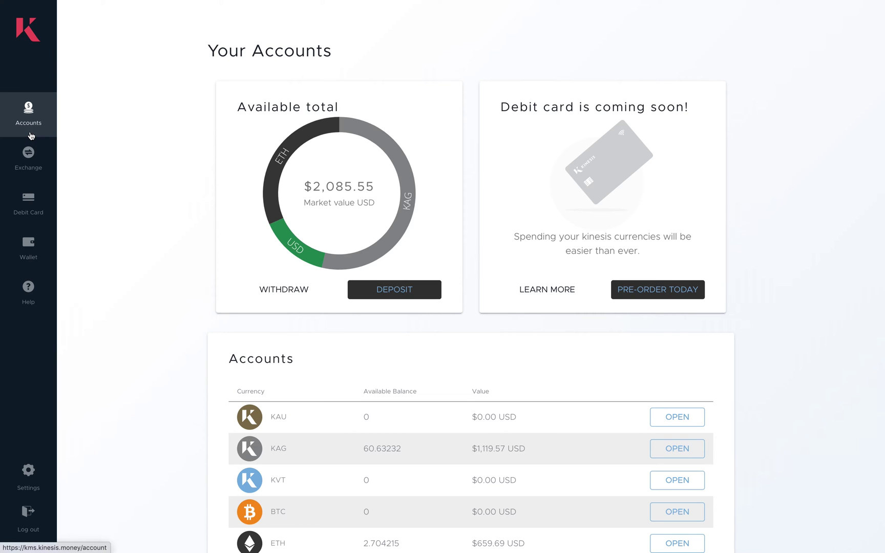
{"action": "left_click", "coordinate": [382, 290]}
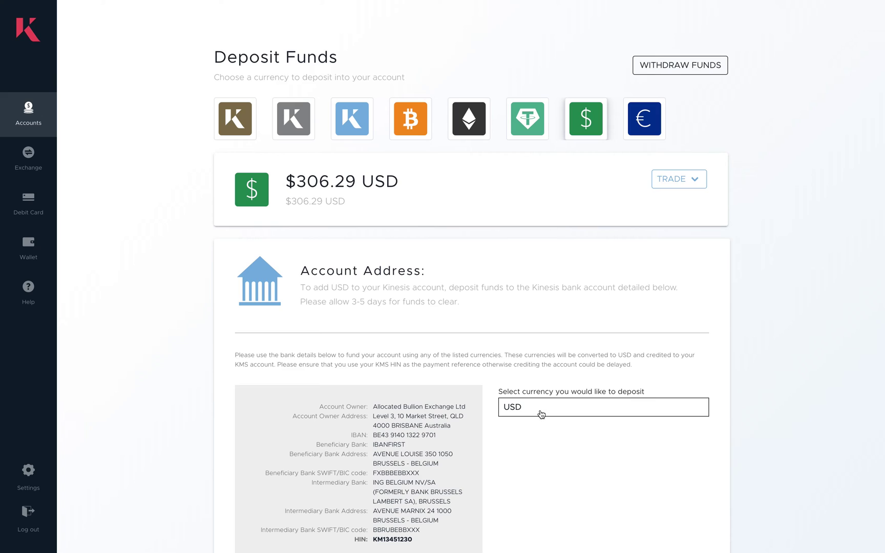
Step: Switch the deposit currency for the USD account to AED, AUD and CAD in turn to compare their bank details
{"action": "left_click", "coordinate": [541, 413]}
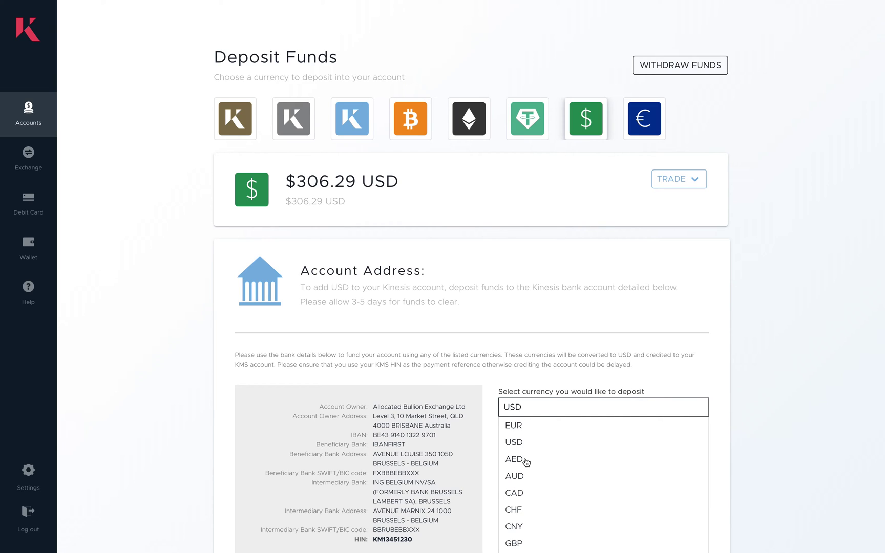
{"action": "left_click", "coordinate": [527, 460]}
{"action": "left_click", "coordinate": [529, 413]}
{"action": "left_click", "coordinate": [525, 478]}
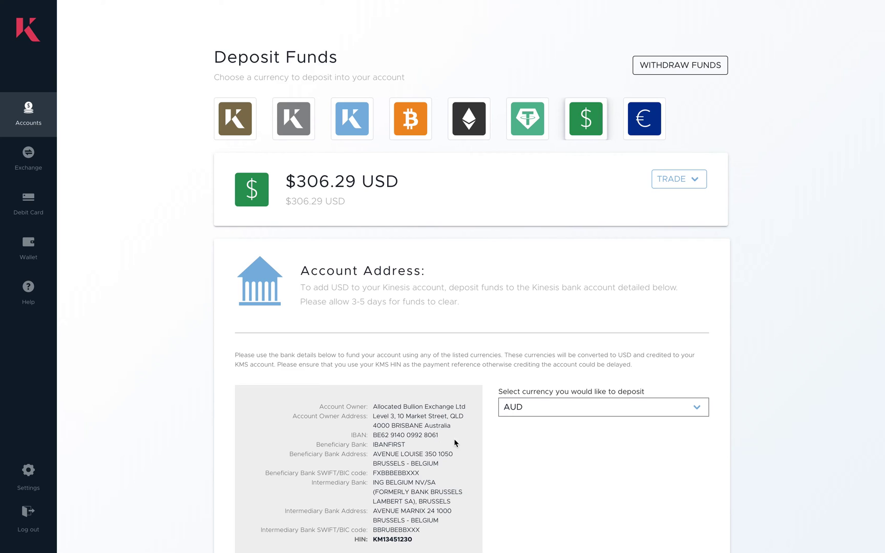
{"action": "left_click_drag", "start_coordinate": [377, 437], "coordinate": [446, 443]}
{"action": "left_click", "coordinate": [522, 414]}
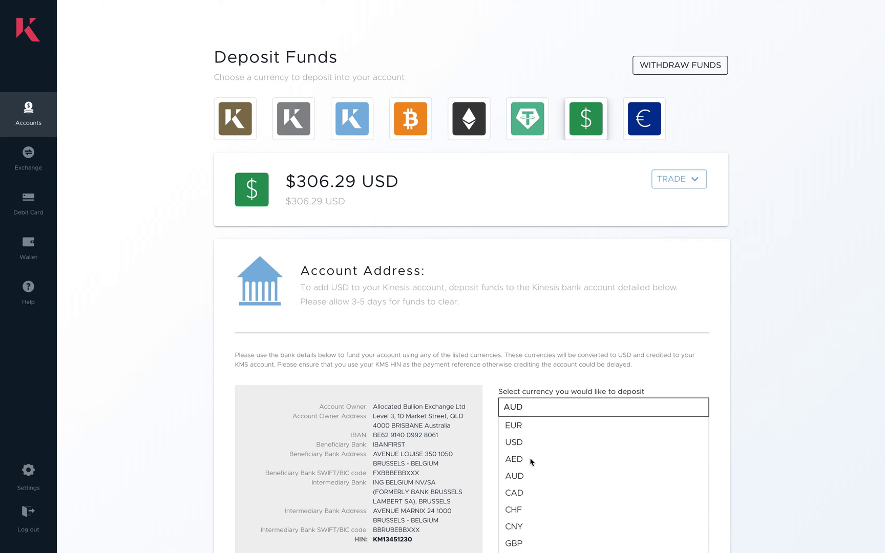
{"action": "left_click", "coordinate": [517, 497]}
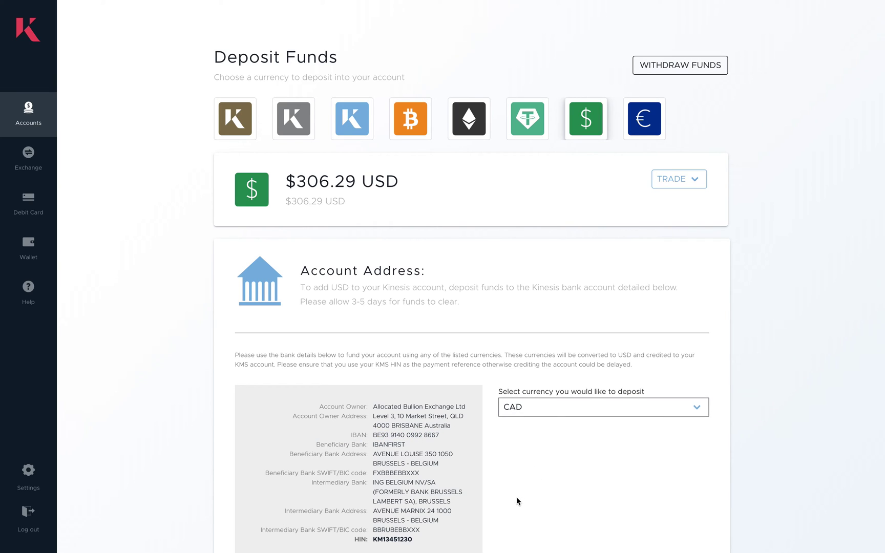
Step: Show the USD account's bank details for deposits in CNY and in GBP
{"action": "left_click", "coordinate": [531, 417]}
{"action": "left_click", "coordinate": [530, 530]}
{"action": "left_click", "coordinate": [558, 416]}
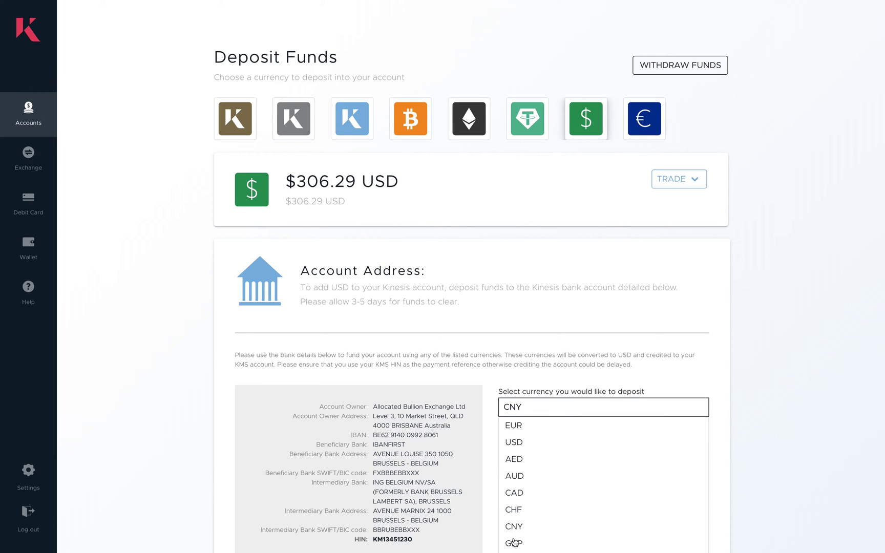
{"action": "left_click", "coordinate": [513, 543]}
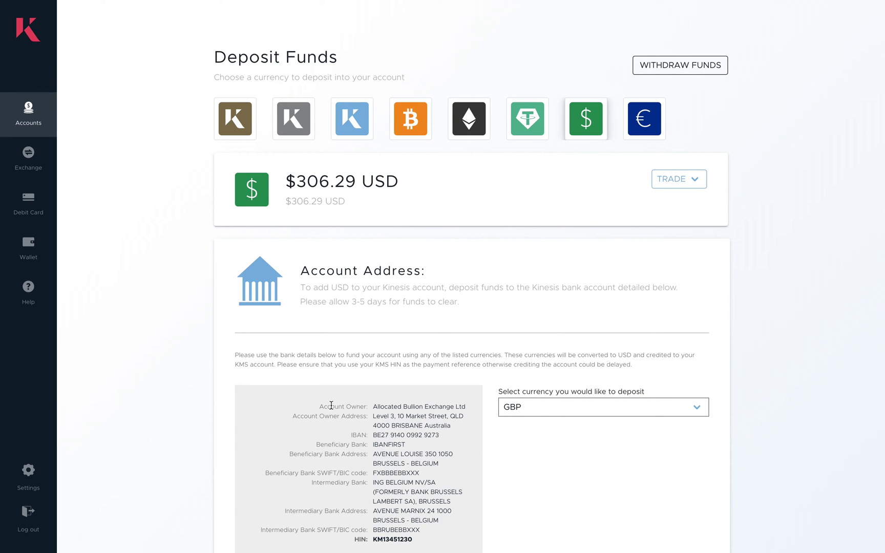
Step: Highlight the bank details for GBP deposits, and review the currency list while keeping GBP selected
{"action": "left_click_drag", "start_coordinate": [349, 405], "coordinate": [454, 489]}
{"action": "left_click", "coordinate": [419, 464]}
{"action": "double_click", "coordinate": [402, 445]}
{"action": "left_click", "coordinate": [387, 454]}
{"action": "left_click", "coordinate": [555, 415]}
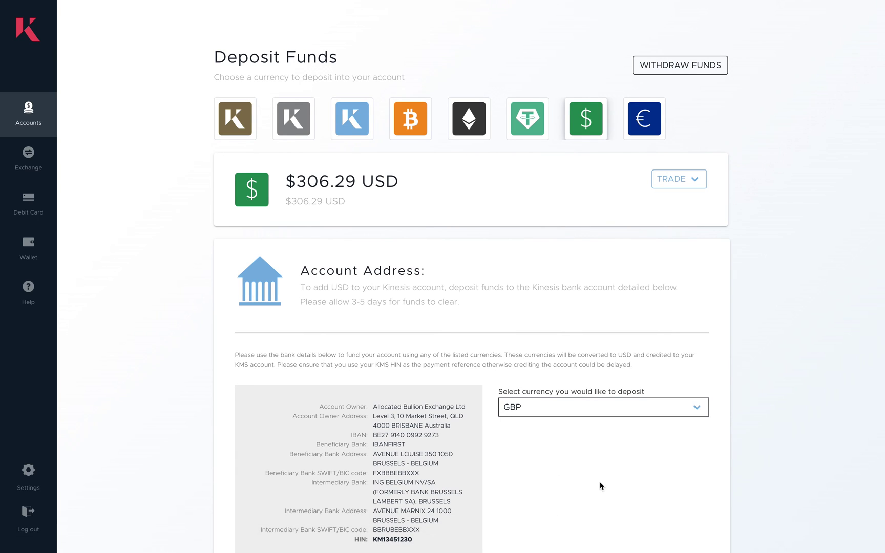
{"action": "left_click", "coordinate": [553, 414]}
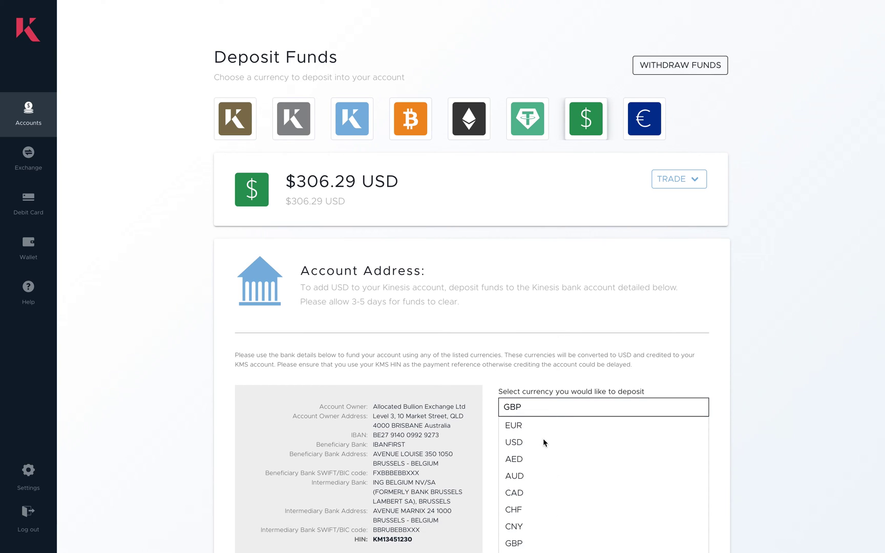
{"action": "left_click", "coordinate": [514, 544]}
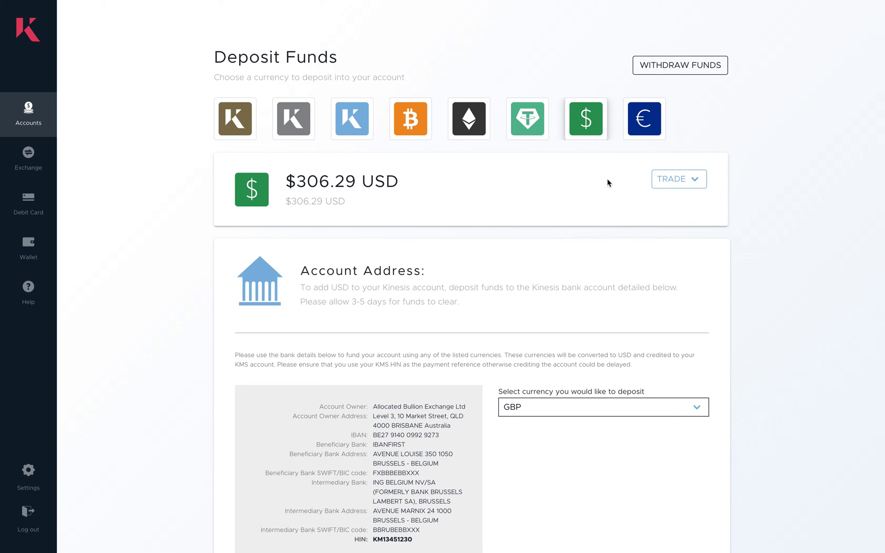
Step: Switch to depositing euros and highlight the bank details for EUR deposits
{"action": "left_click", "coordinate": [650, 127]}
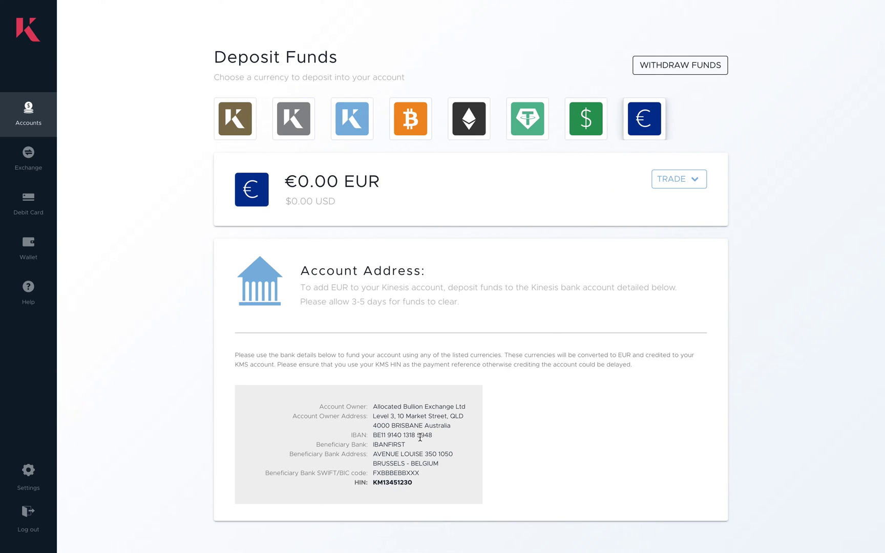
{"action": "left_click_drag", "start_coordinate": [315, 406], "coordinate": [455, 479]}
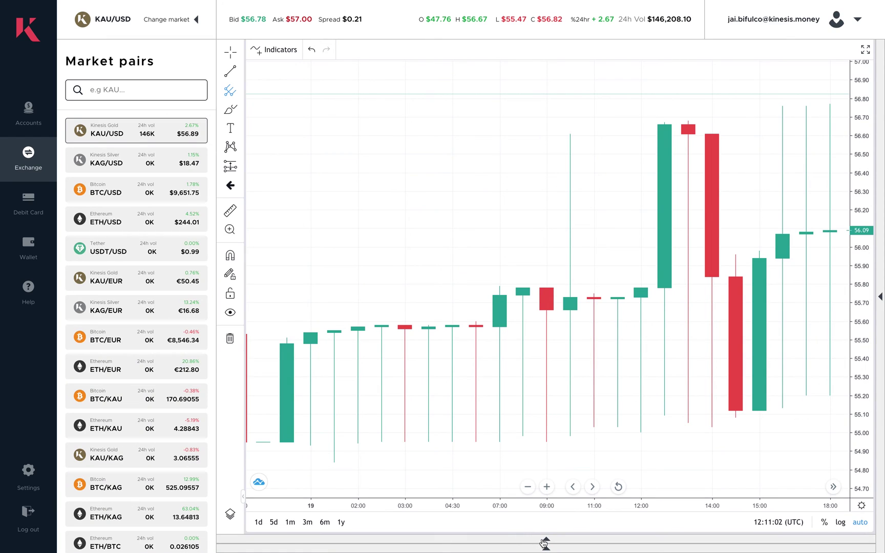
Step: Restore the exchange layout by showing the order book, the order history and the order form around the KAU/USD chart
{"action": "left_click", "coordinate": [544, 542]}
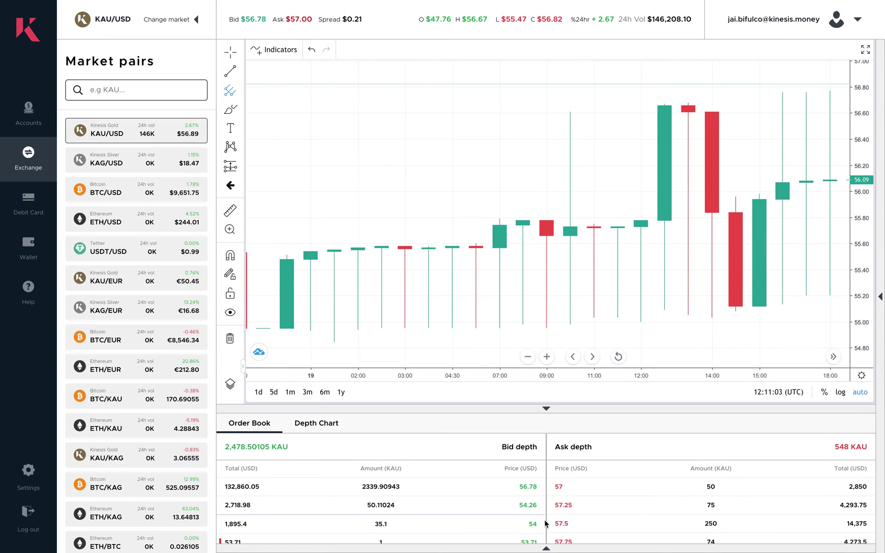
{"action": "left_click", "coordinate": [549, 549]}
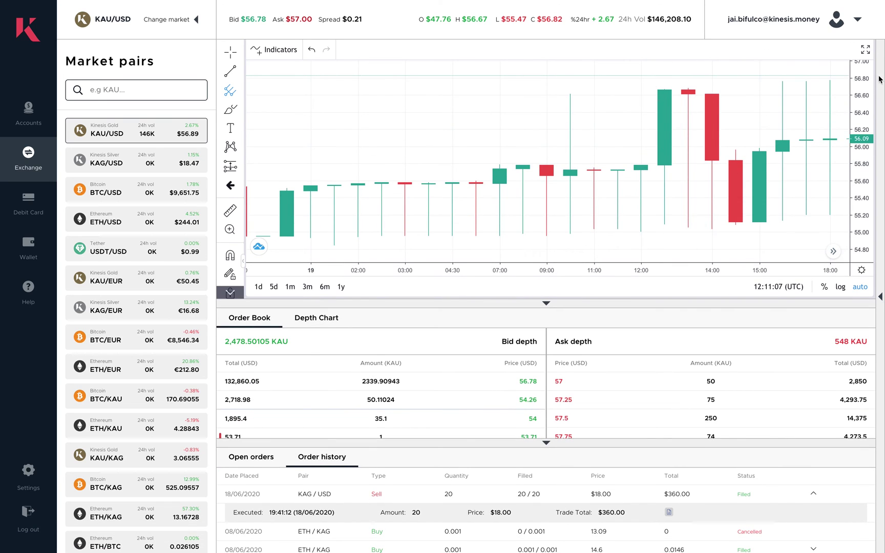
{"action": "left_click", "coordinate": [881, 303]}
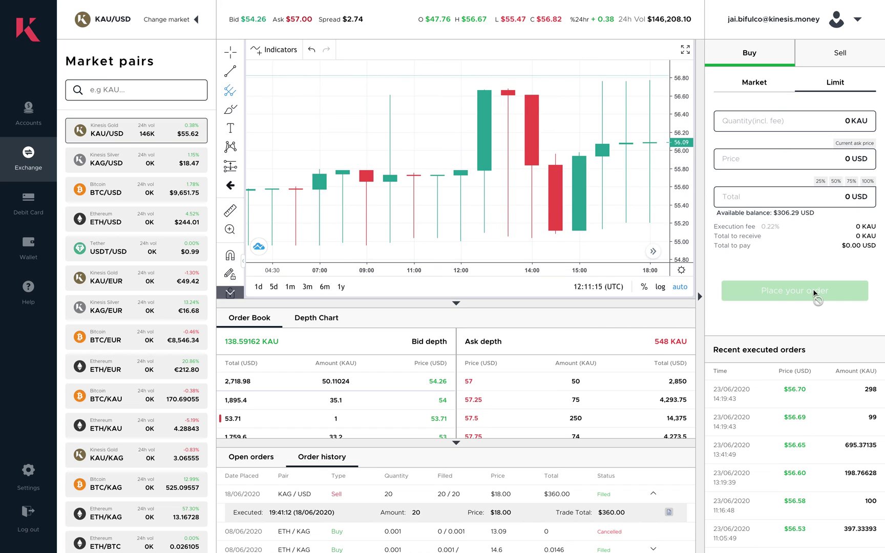
Step: Show the open orders and highlight the price of the KAU/USD buy order
{"action": "left_click", "coordinate": [247, 457]}
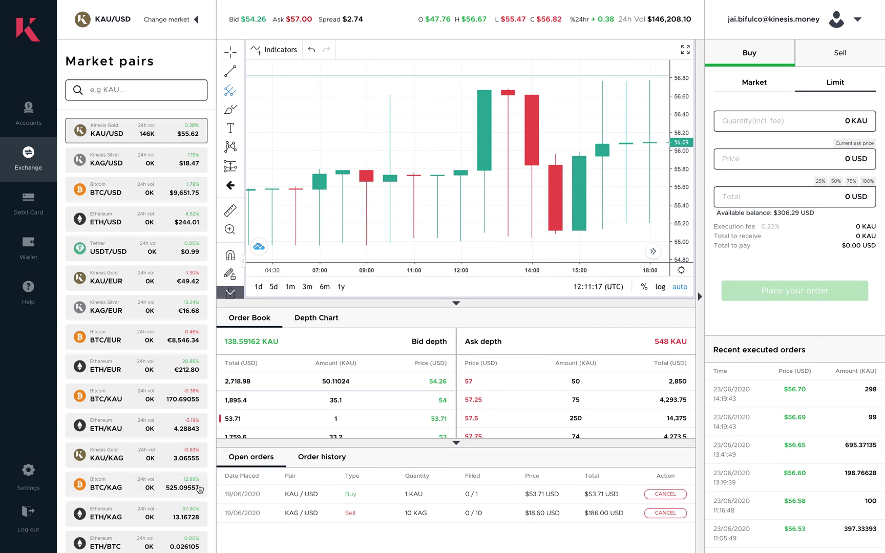
{"action": "left_click_drag", "start_coordinate": [529, 495], "coordinate": [559, 496]}
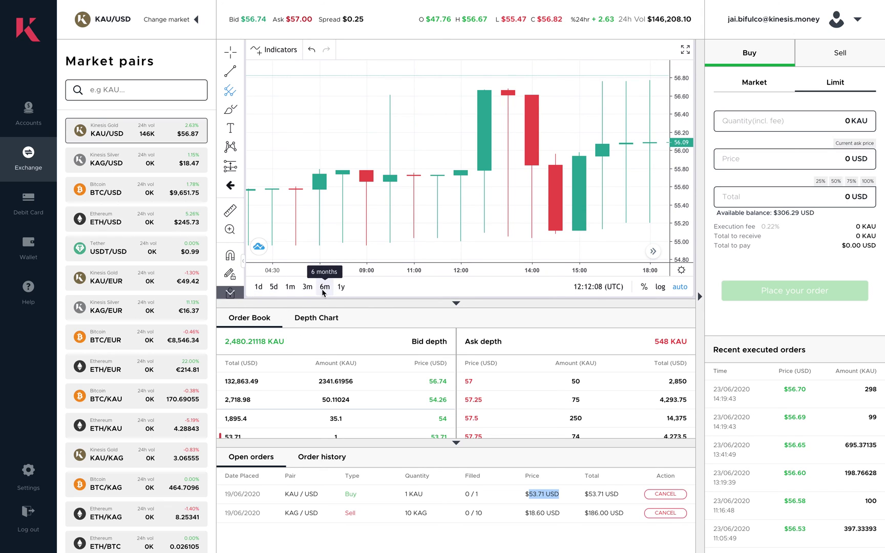
Step: Set the KAU/USD price chart's time range to one day
{"action": "left_click", "coordinate": [260, 289]}
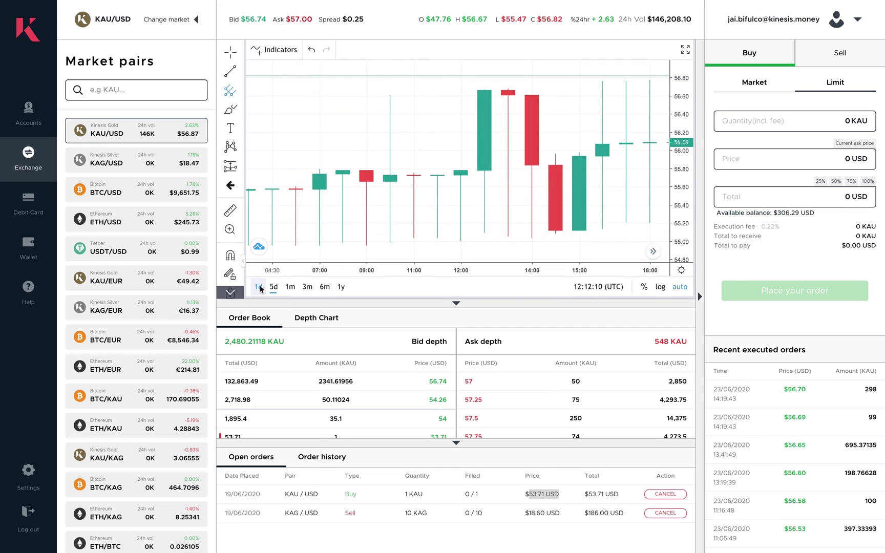